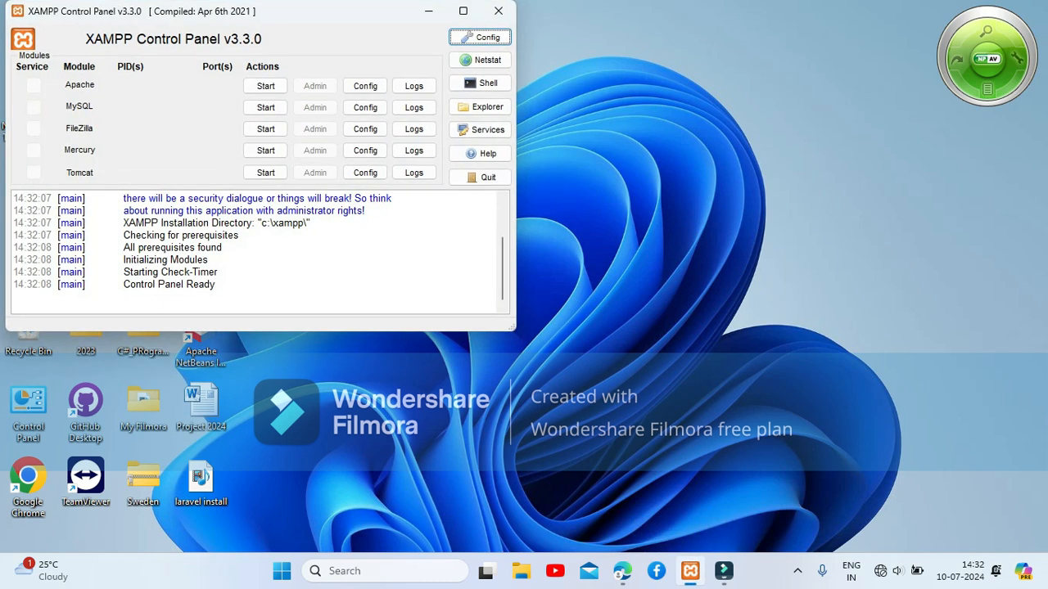
Start Apache and MySQL in XAMPP and launch phpMyAdmin from MySQL's Admin button.
left_click(265, 86)
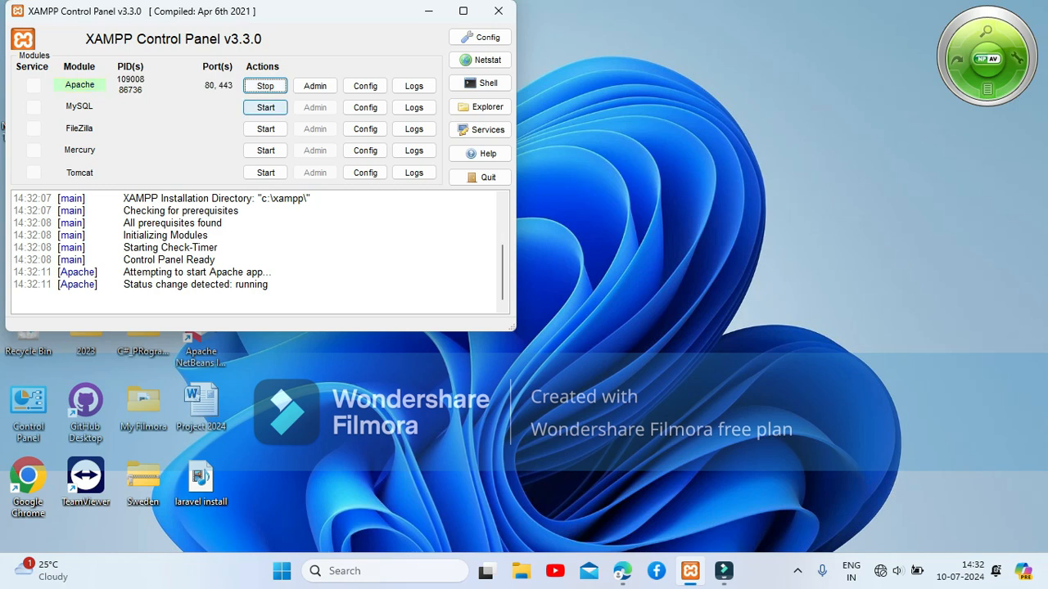
left_click(266, 107)
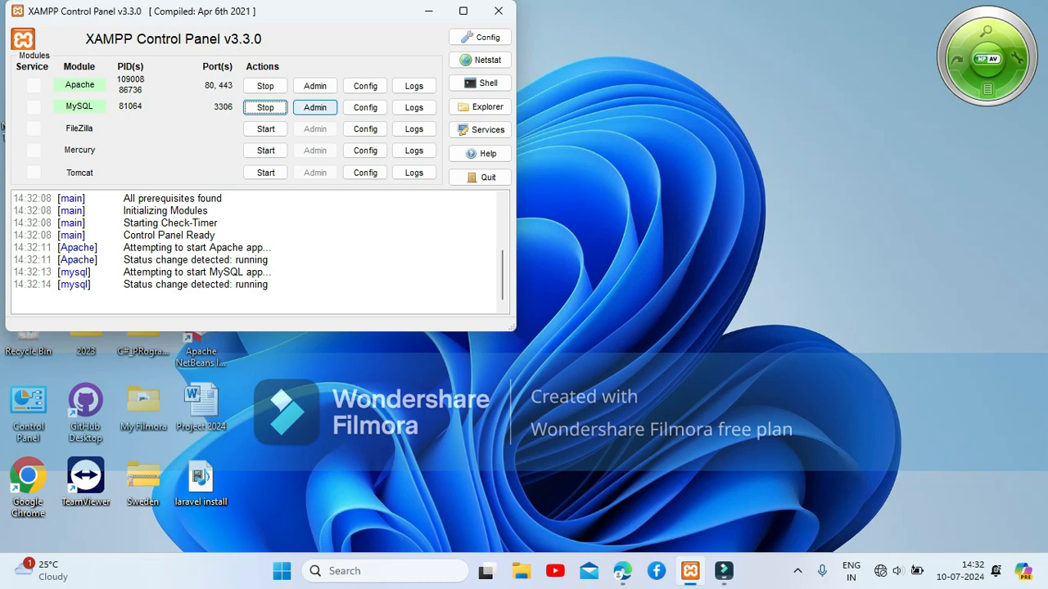
left_click(314, 107)
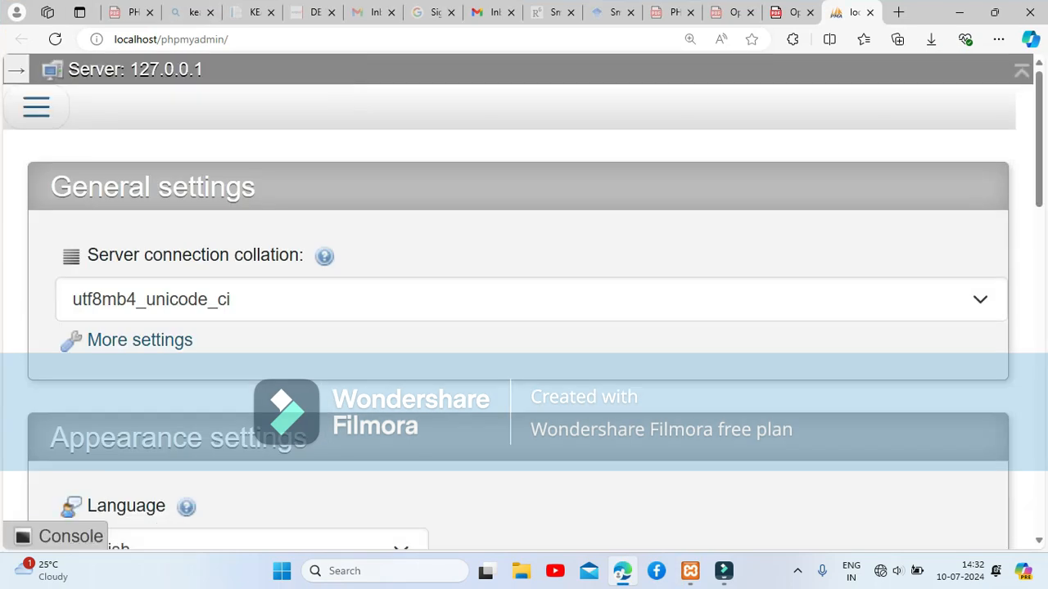
Expand the navigation panel and go to the New database page.
left_click(16, 71)
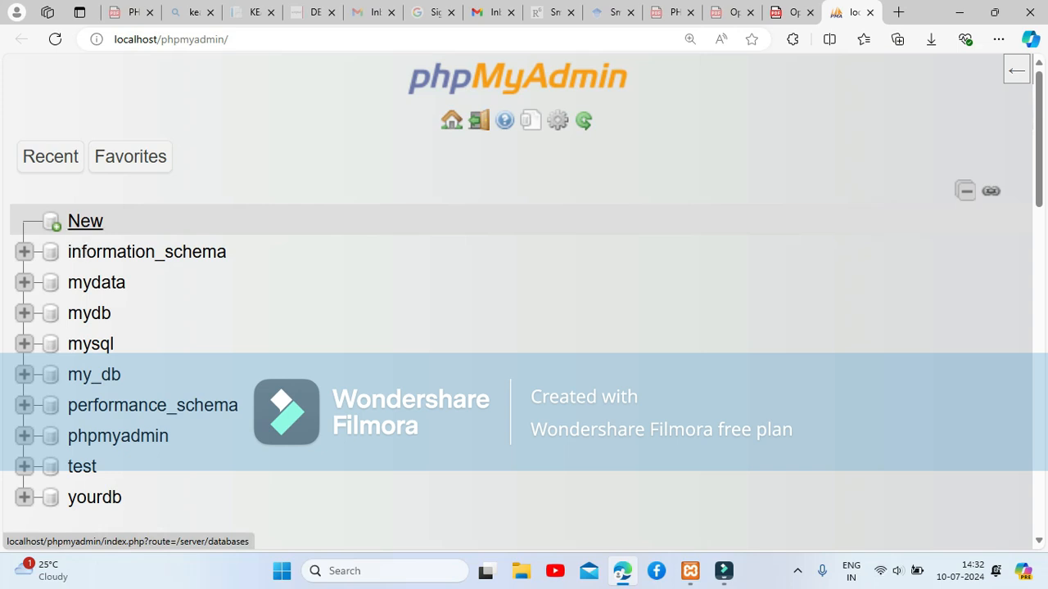
left_click(85, 221)
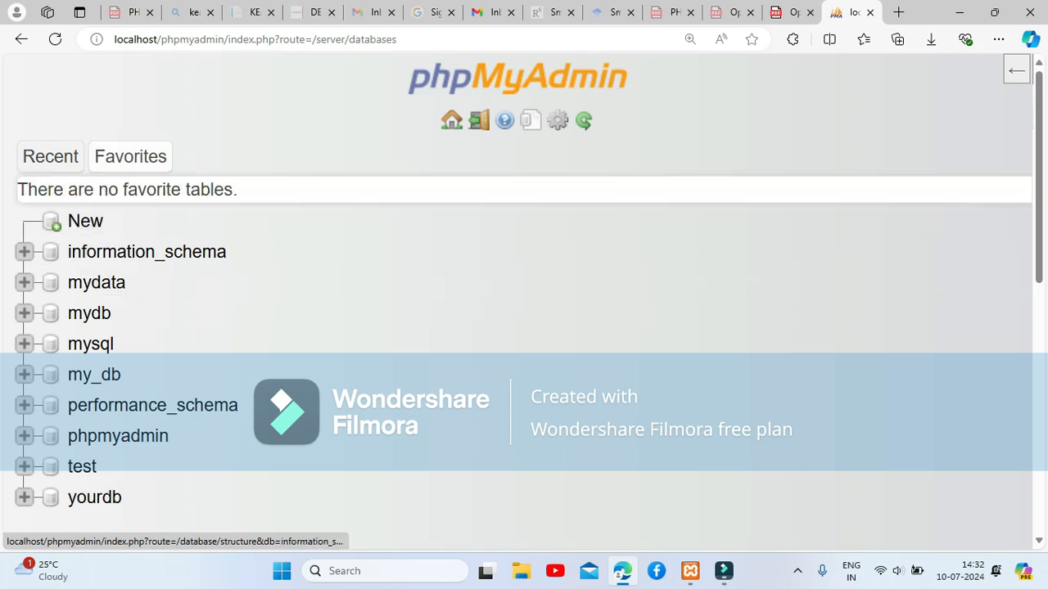
left_click(85, 221)
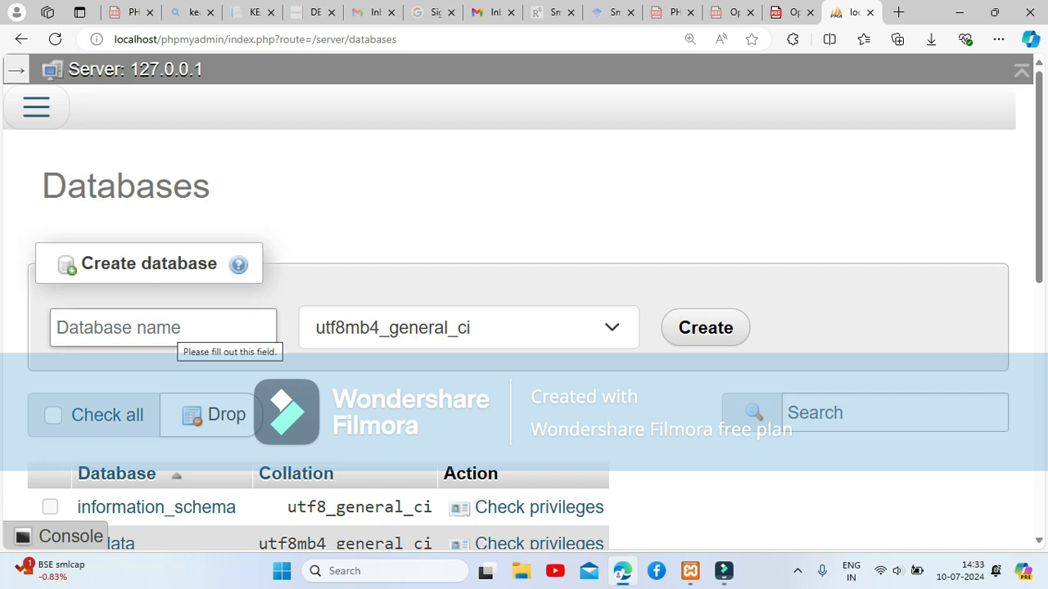
Enter 'bcca' as the database name and create it.
left_click(175, 328)
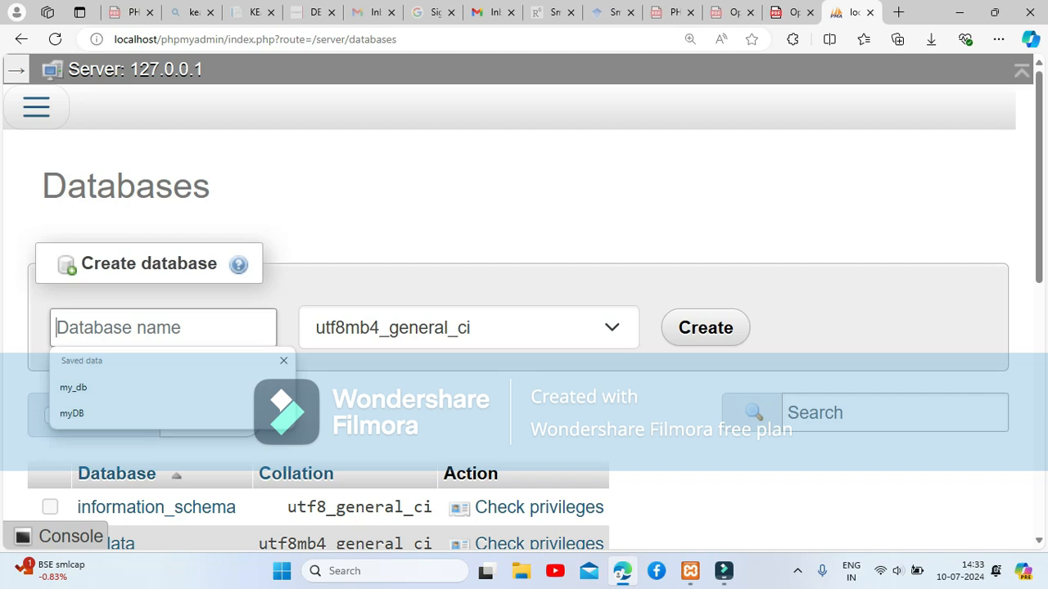
type("bcca")
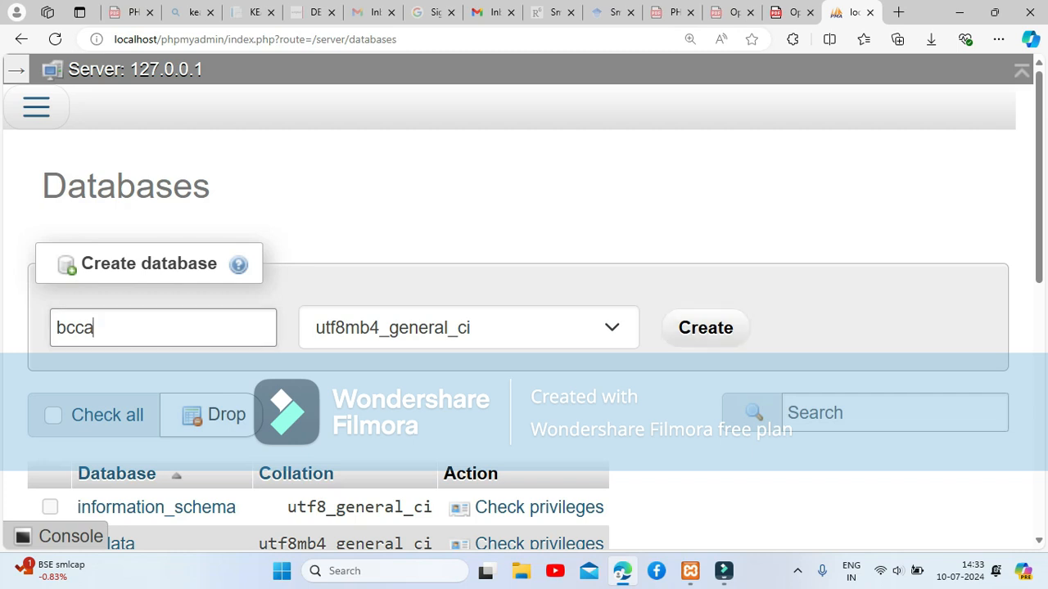
left_click(706, 328)
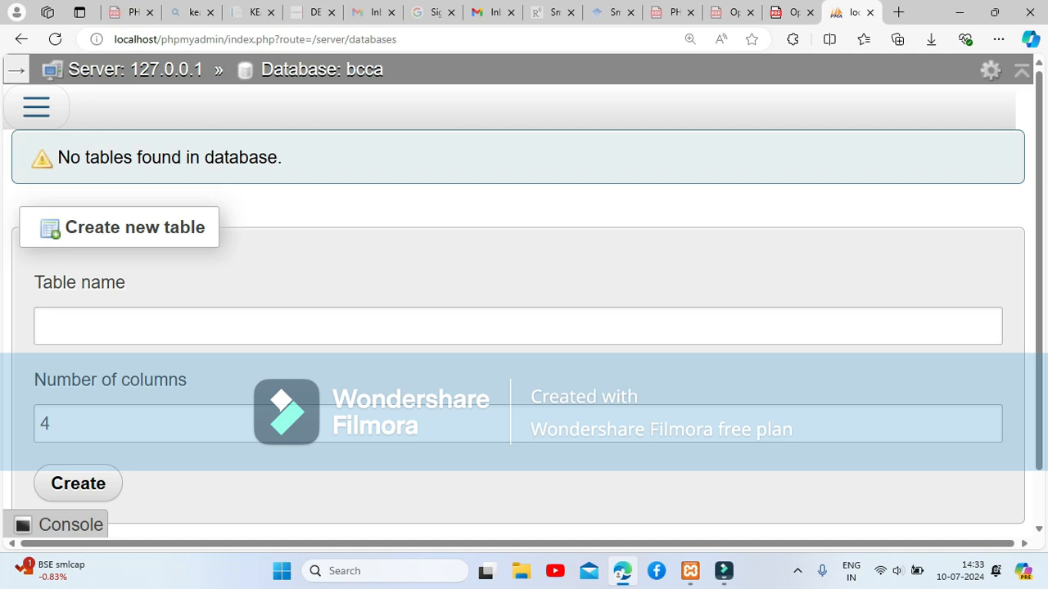
Set up a new table named 'student' with 4 columns and submit it.
left_click(328, 327)
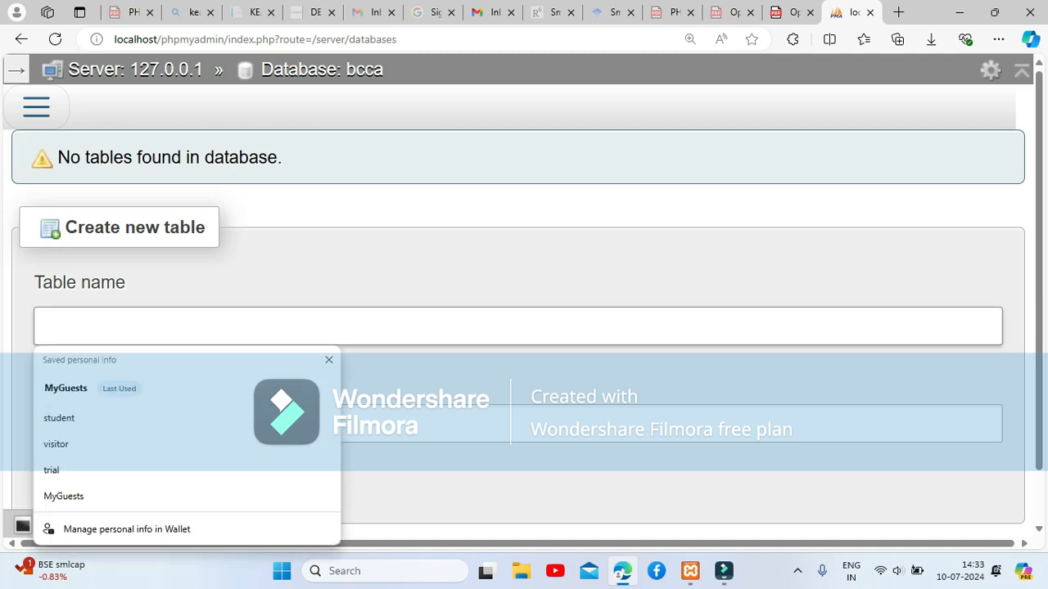
type("st")
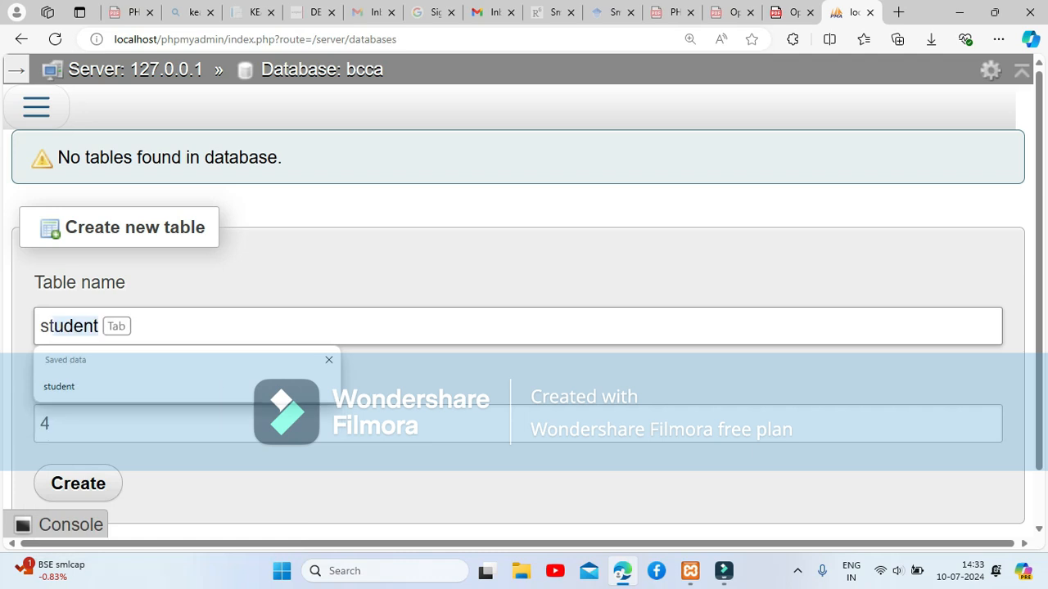
key("Tab")
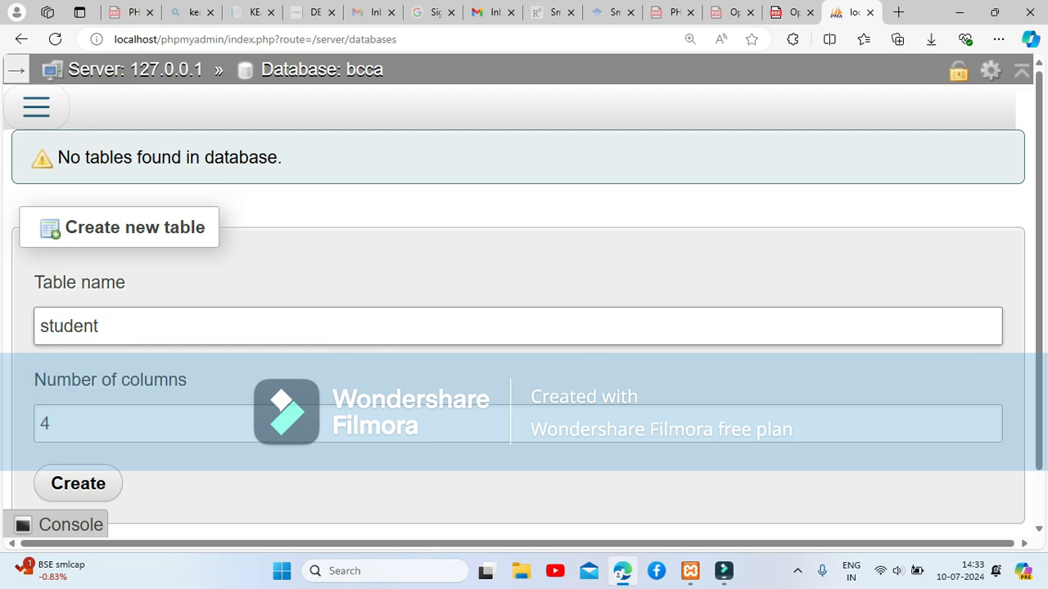
left_click(51, 423)
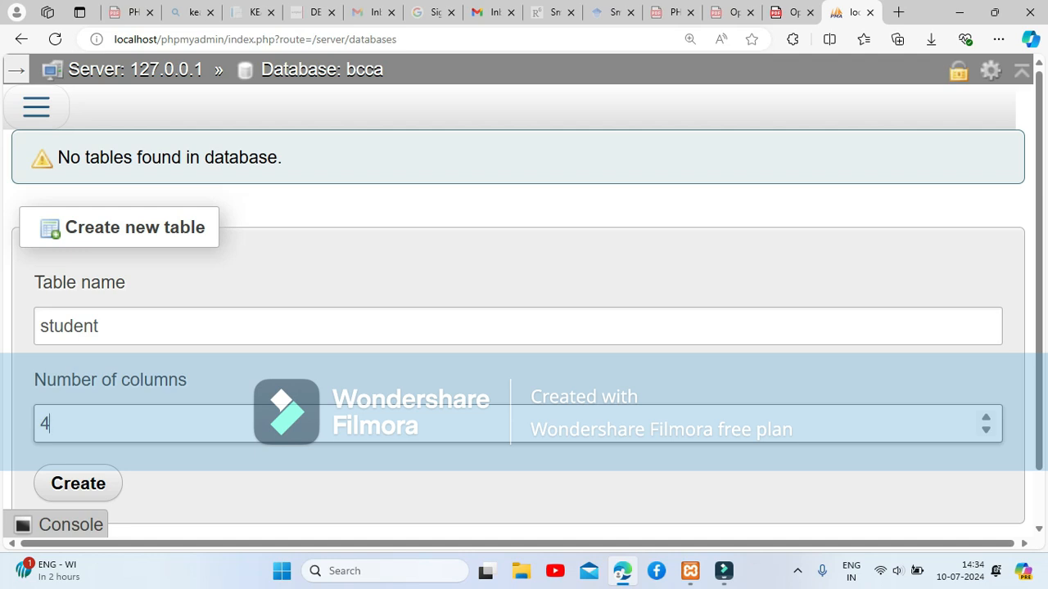
key("BackSpace")
type("3")
key("BackSpace")
type("5")
key("BackSpace")
type("6")
key("BackSpace")
type("4")
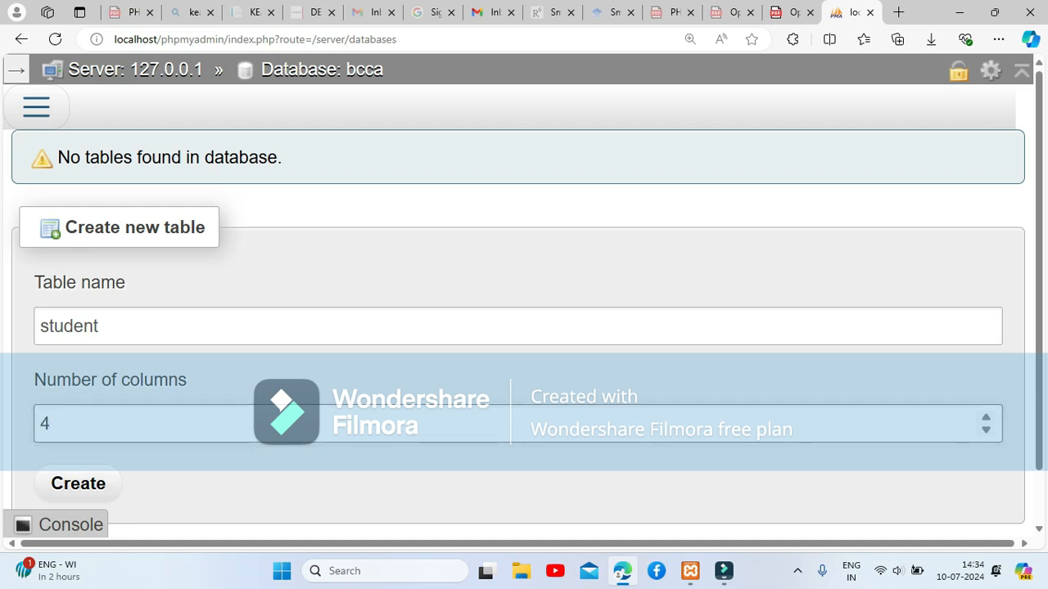
key("Return")
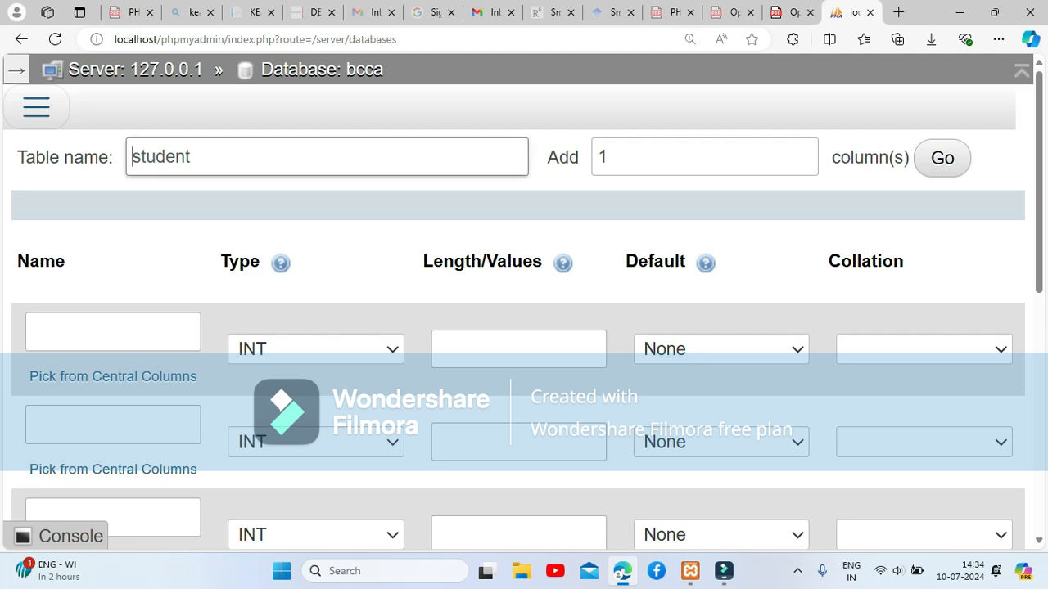
Name the first column r_no and set its length to 6.
scroll(524, 328, "down", 2)
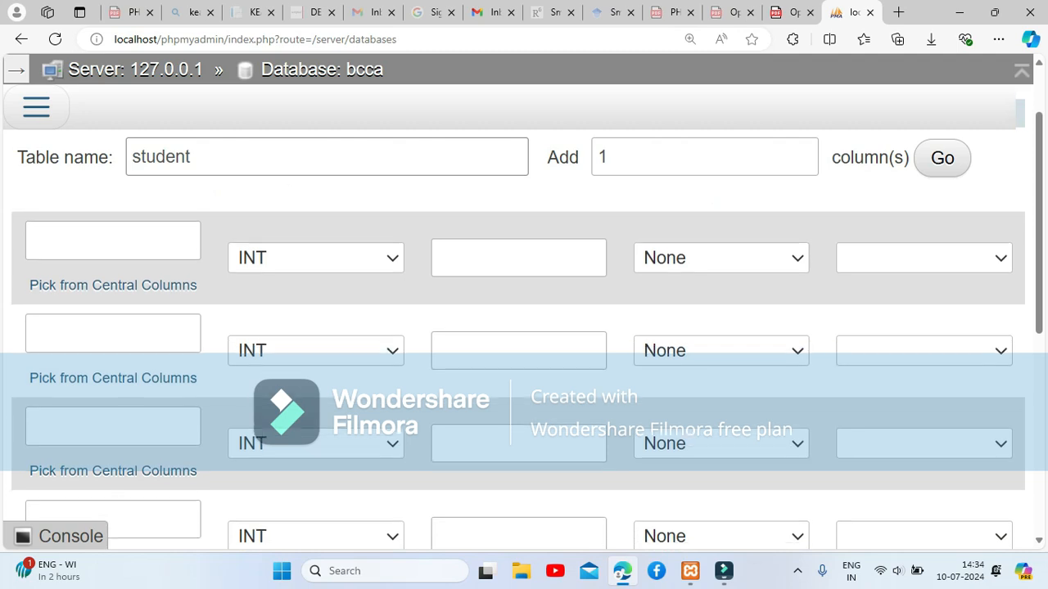
scroll(524, 328, "up", 1)
left_click(113, 261)
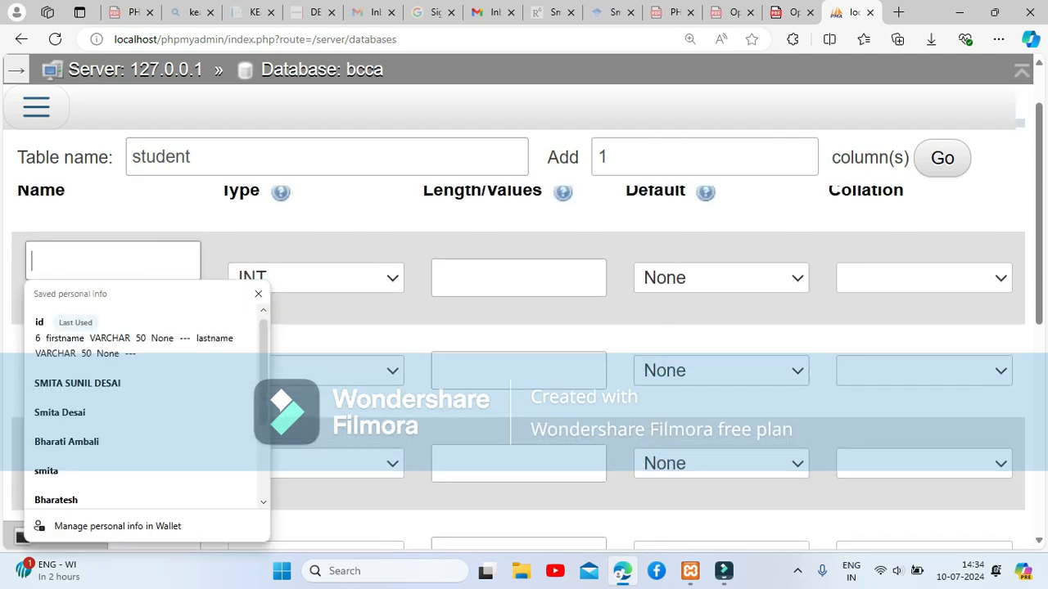
type("R_no")
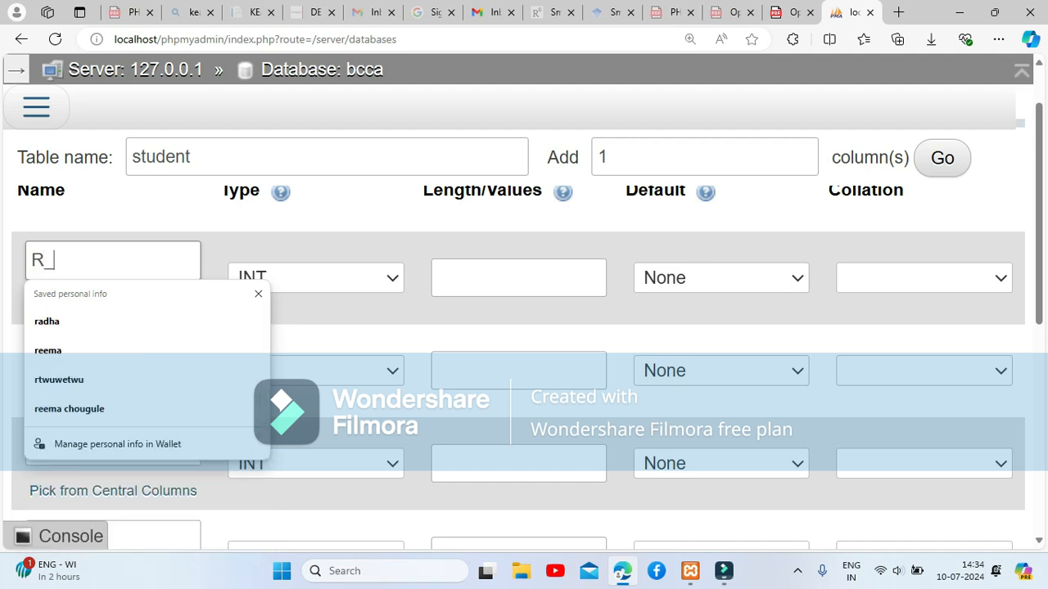
key("BackSpace")
key("BackSpace")
key("BackSpace")
key("BackSpace")
type("r_no")
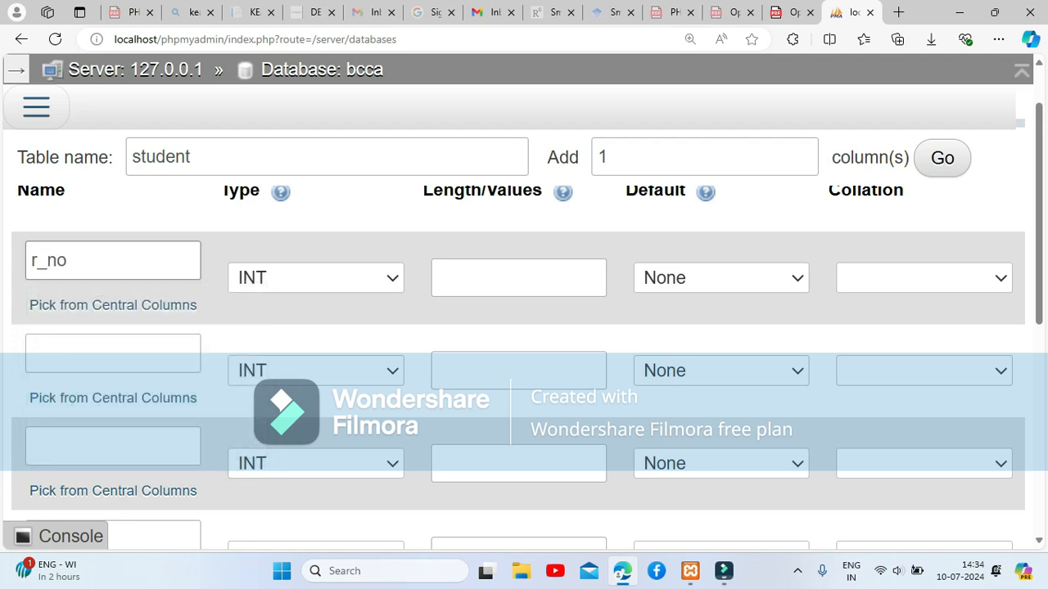
left_click(519, 278)
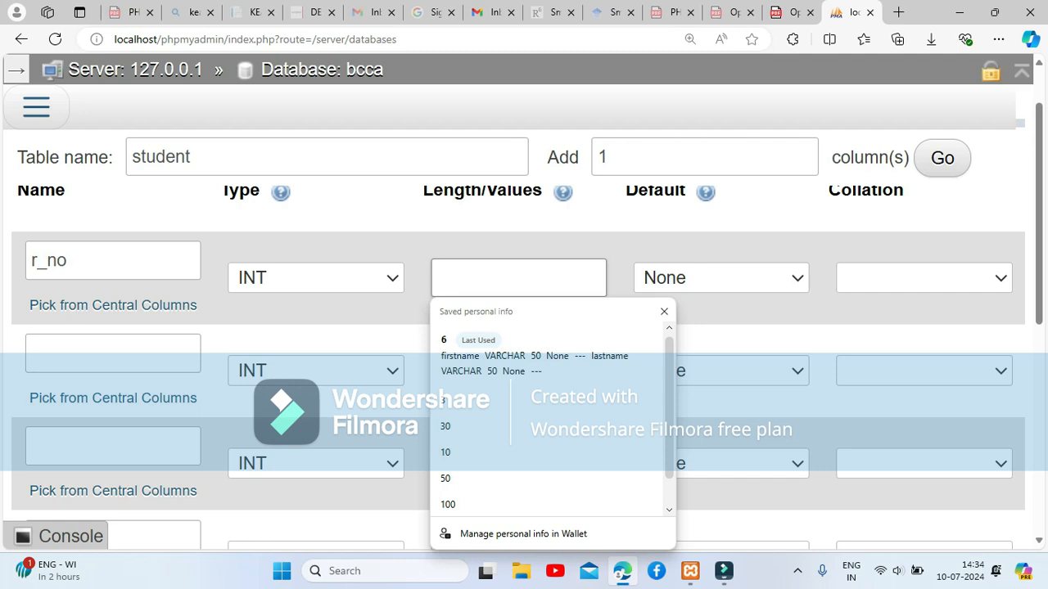
type("6")
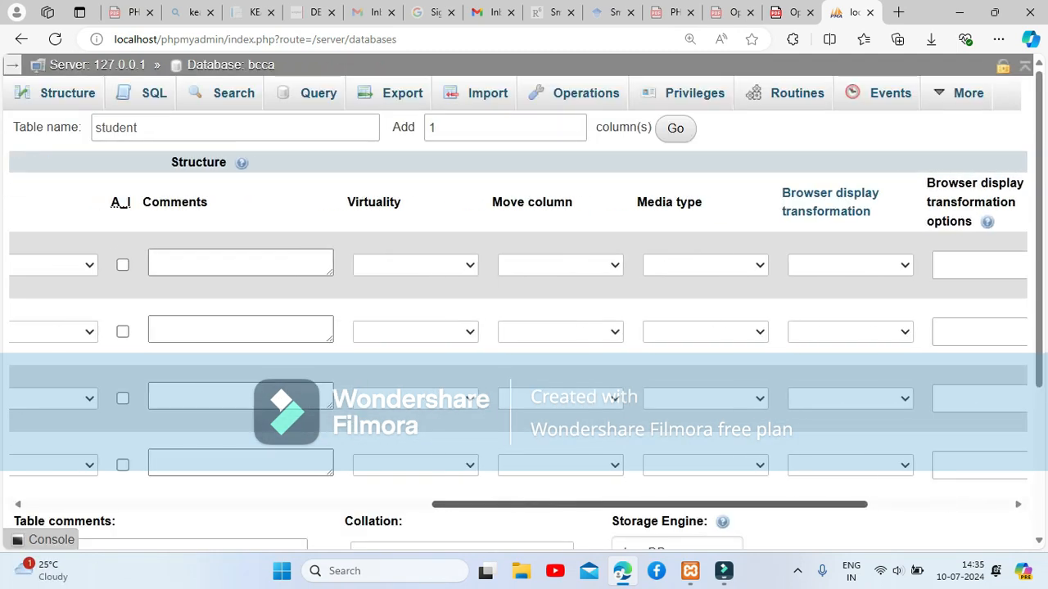
Make r_no an auto-increment PRIMARY key, keeping its type INT.
left_click_drag(646, 504, 522, 505)
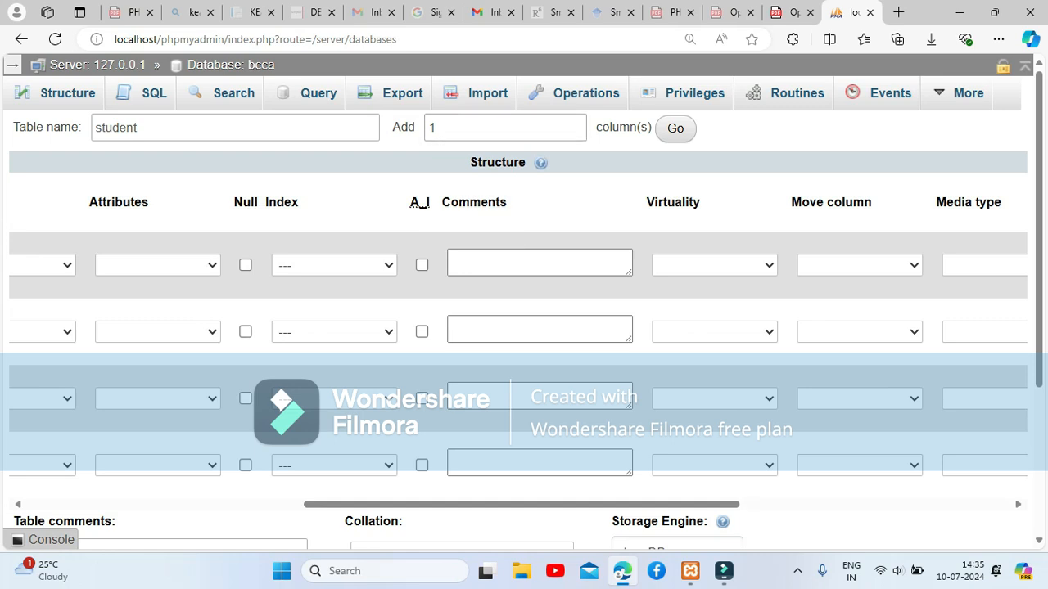
left_click(422, 264)
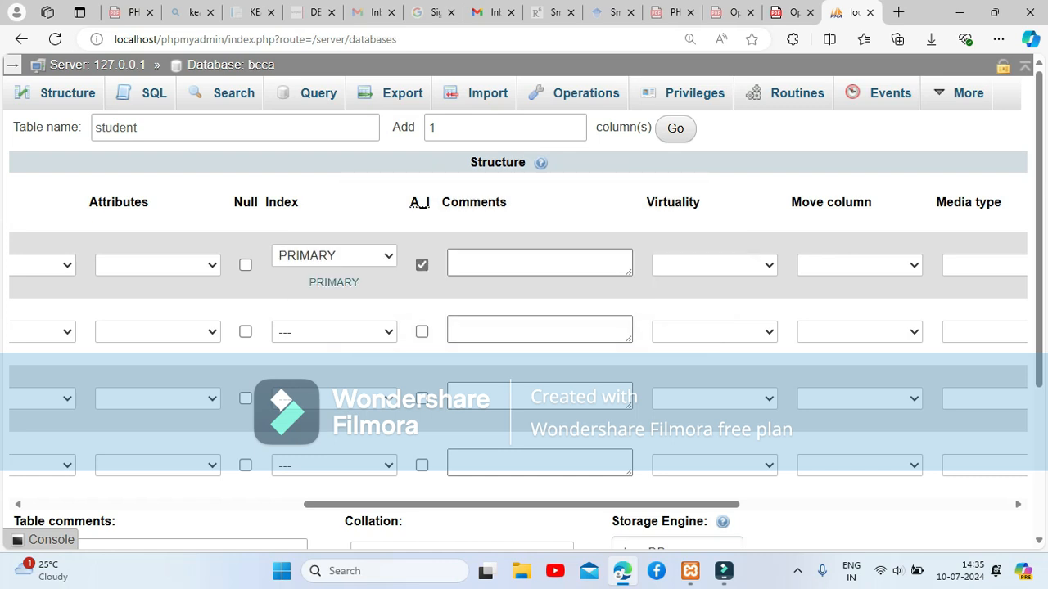
scroll(519, 333, "left", 4)
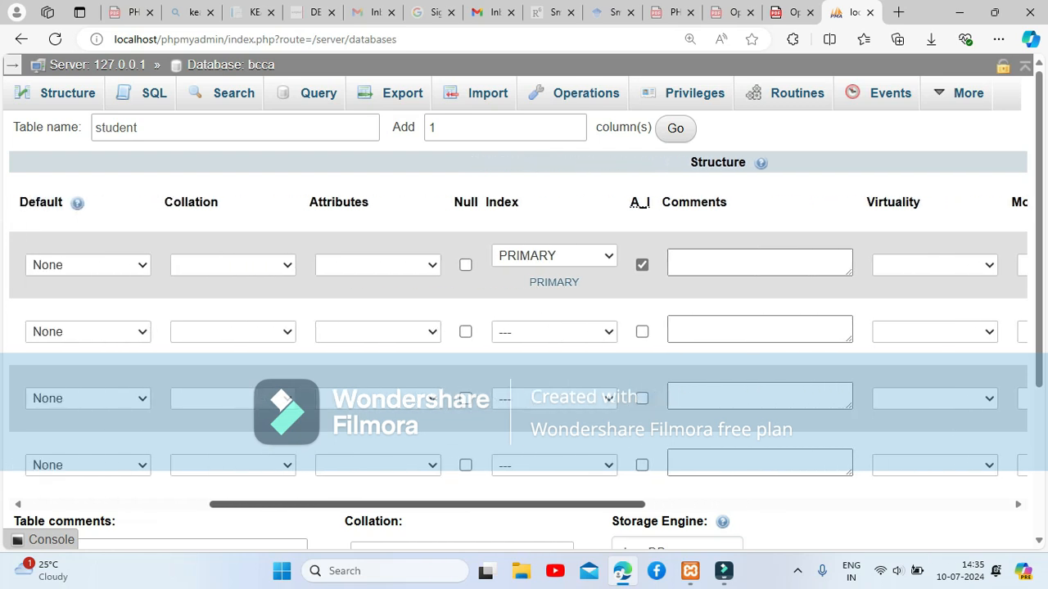
scroll(518, 334, "left", 4)
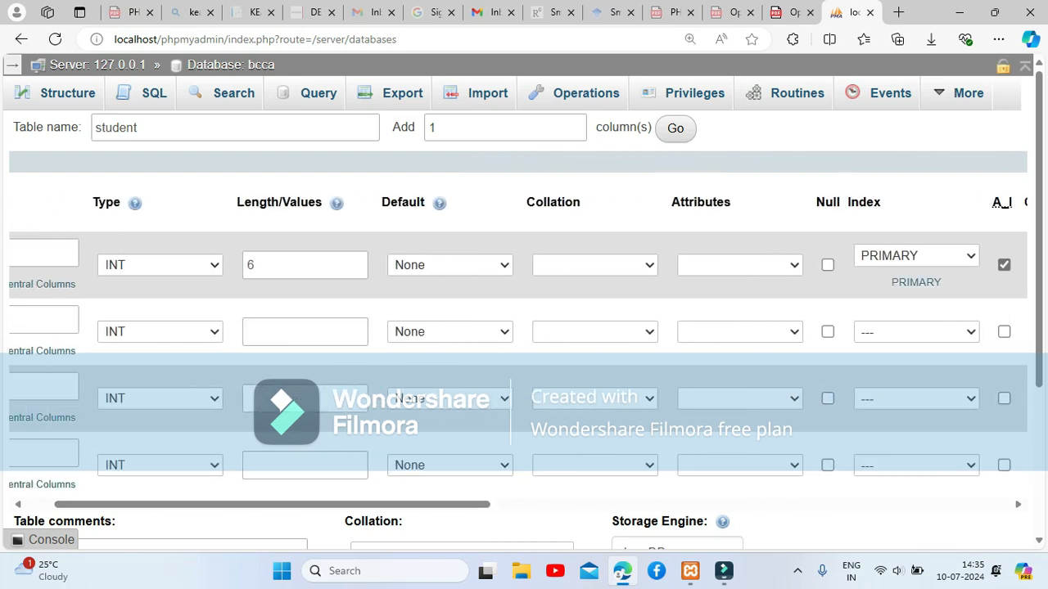
key("ctrl+minus")
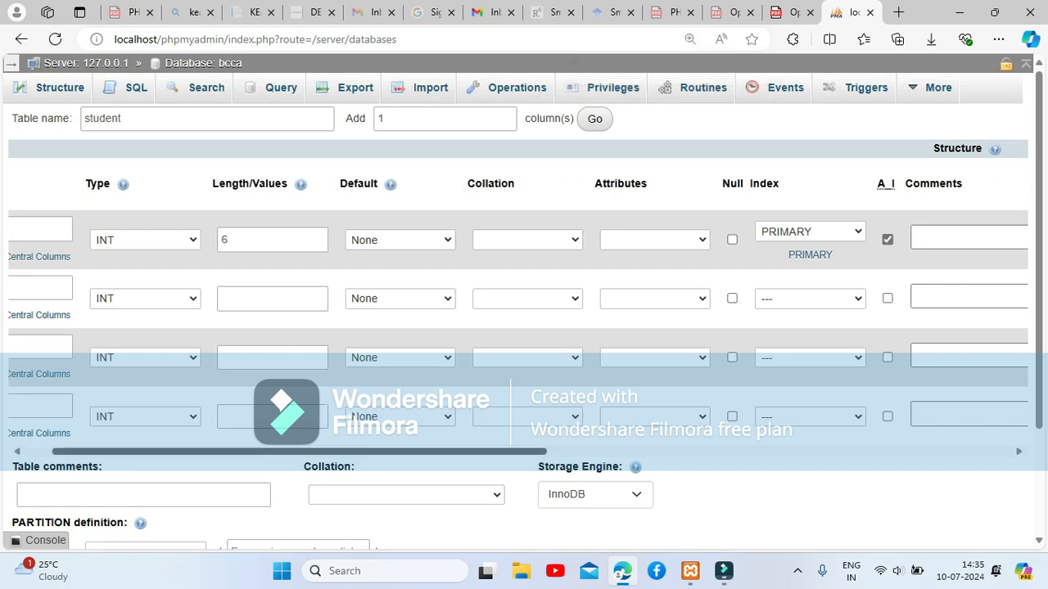
scroll(518, 333, "left", 1)
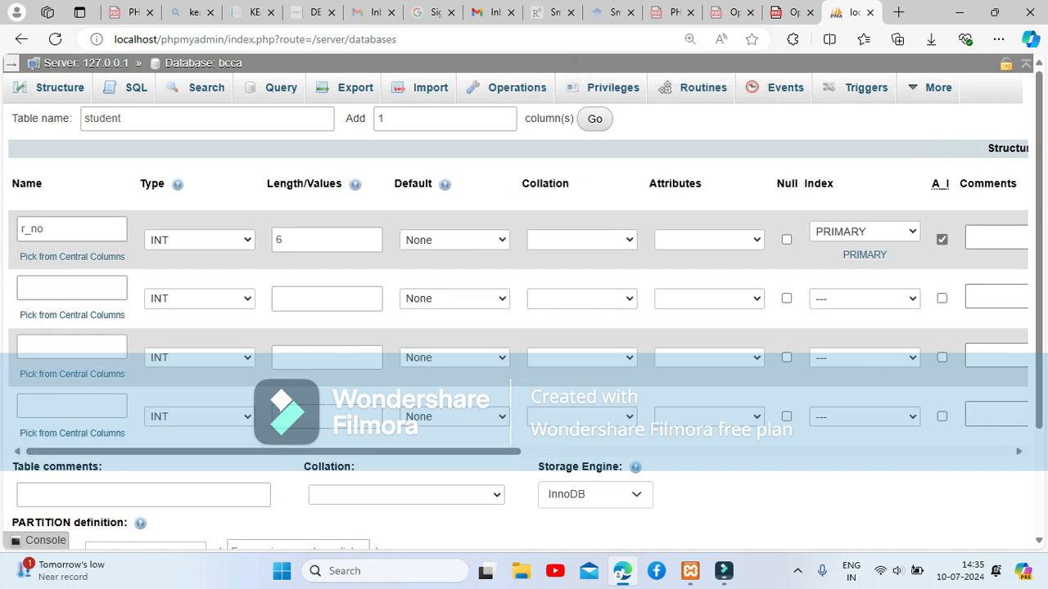
left_click_drag(21, 229, 44, 229)
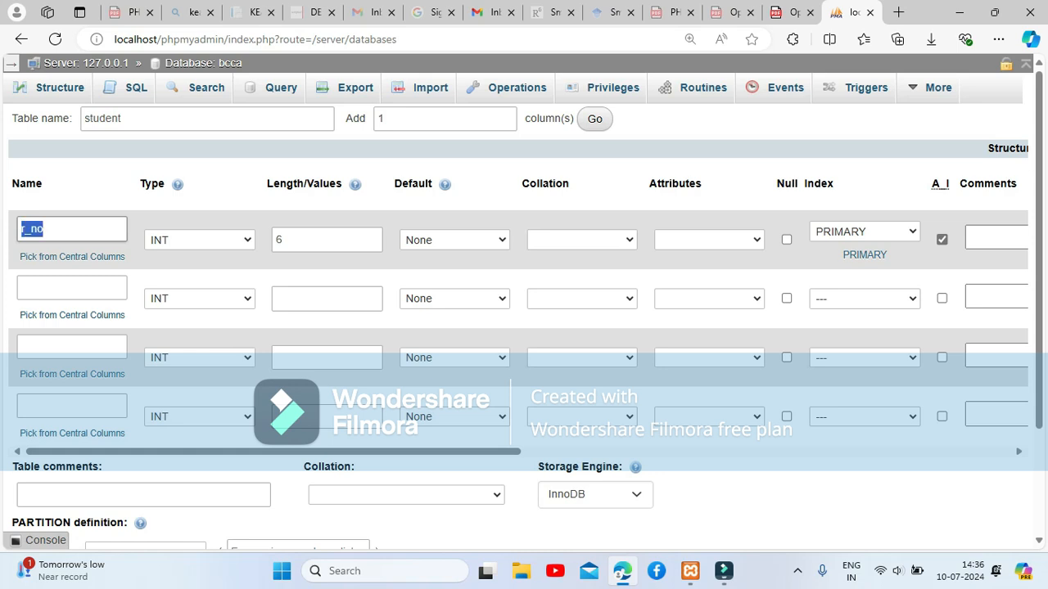
left_click(200, 240)
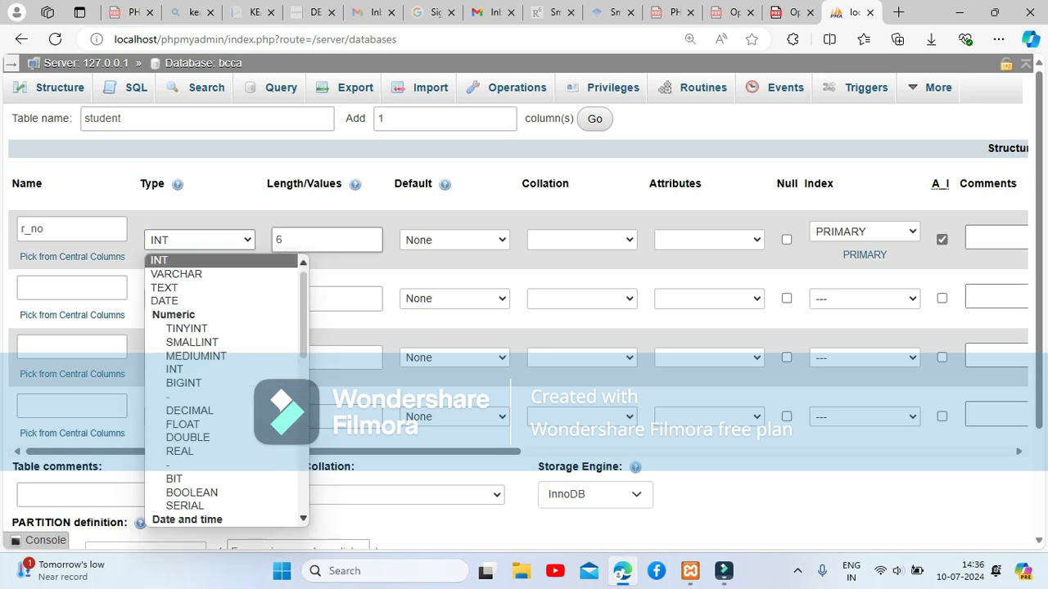
left_click(326, 240)
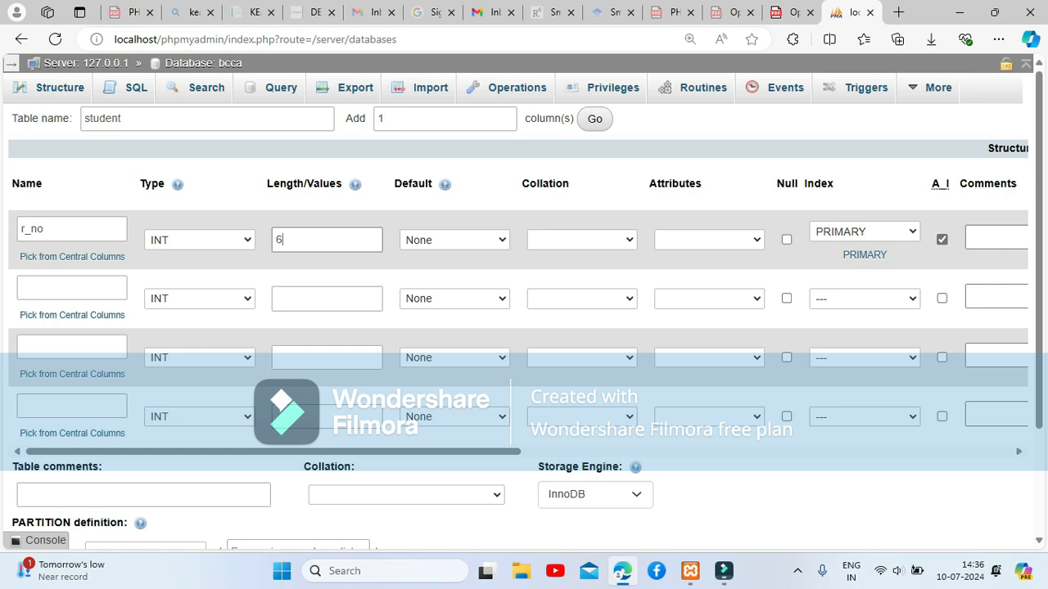
Define the fname and lname columns as VARCHAR(50).
left_click(96, 291)
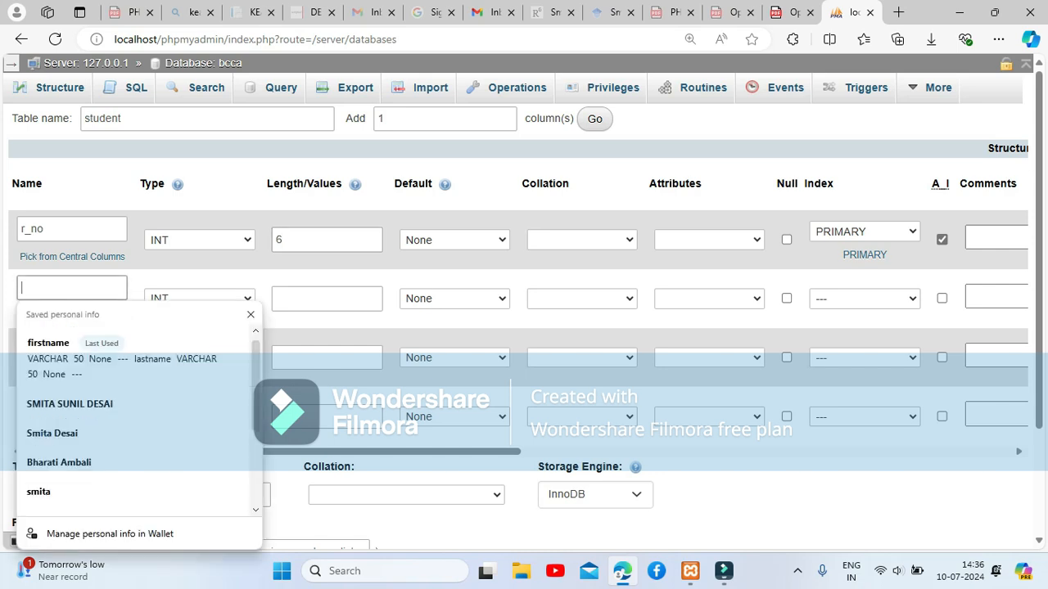
type("fname")
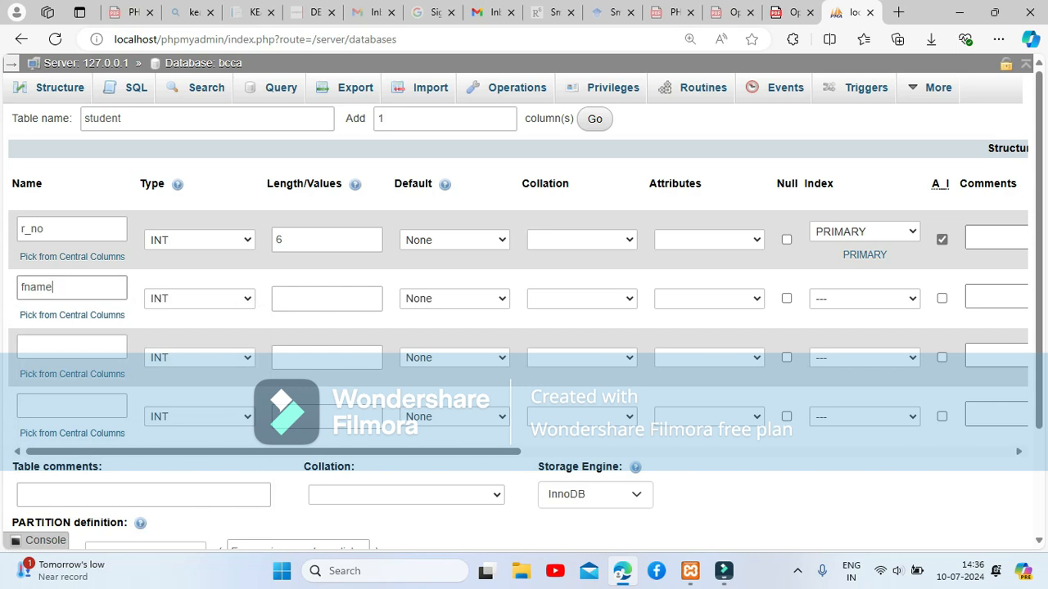
left_click(201, 298)
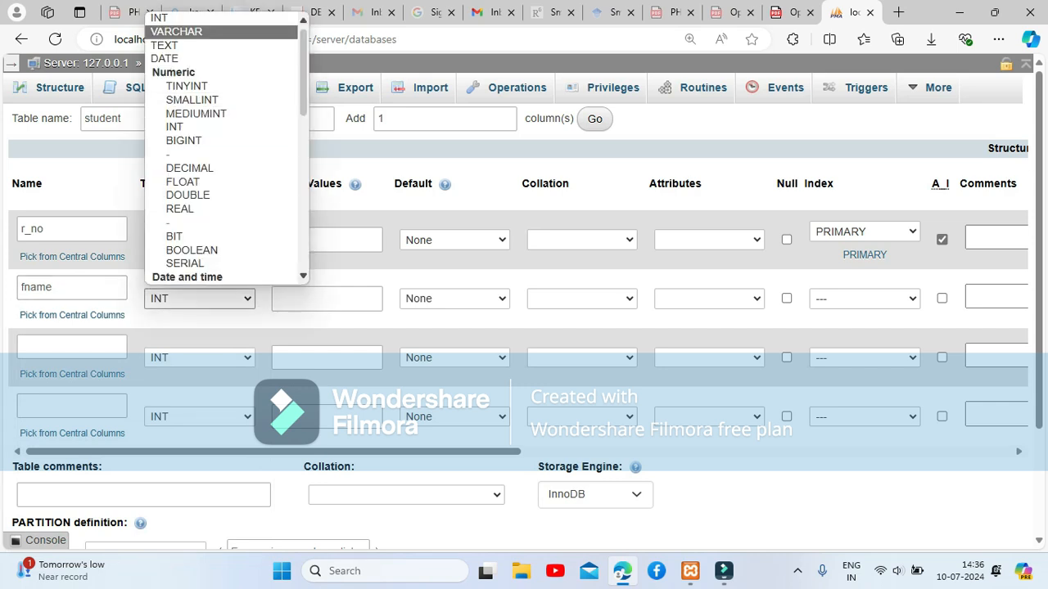
left_click(176, 31)
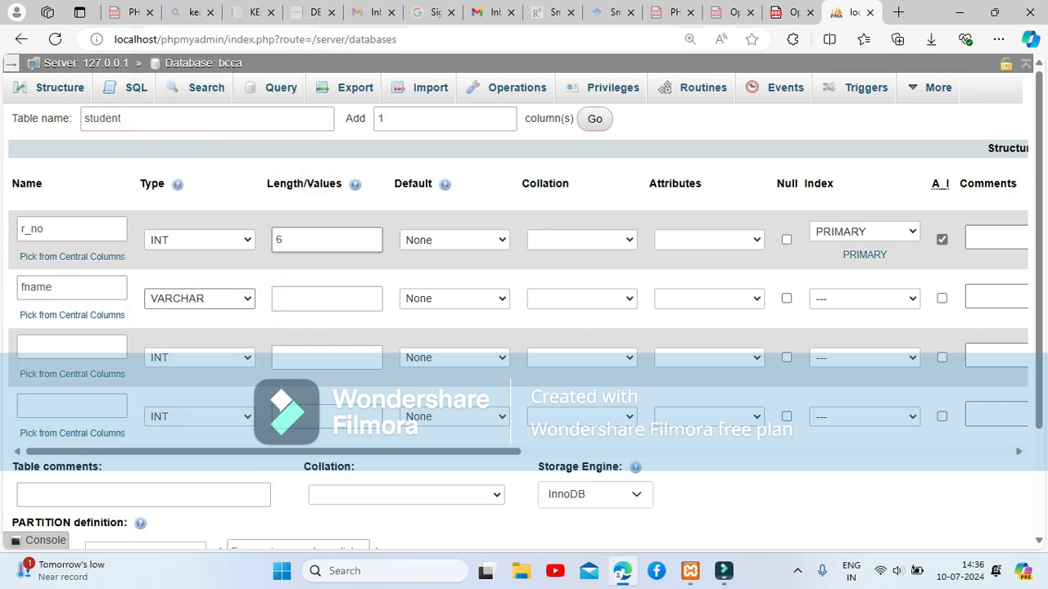
left_click(326, 299)
type("50")
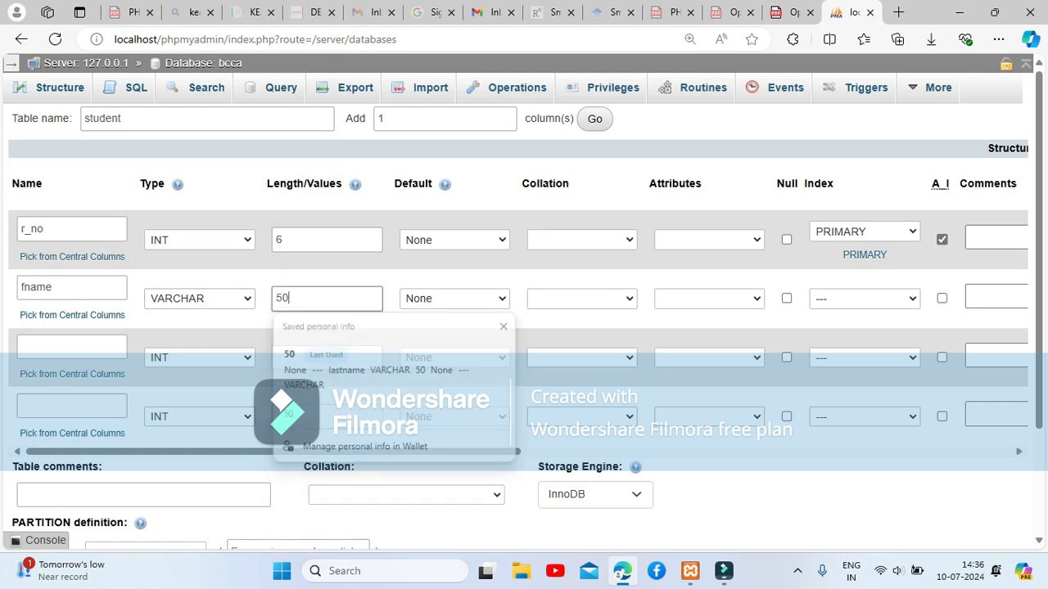
left_click(72, 347)
type("l")
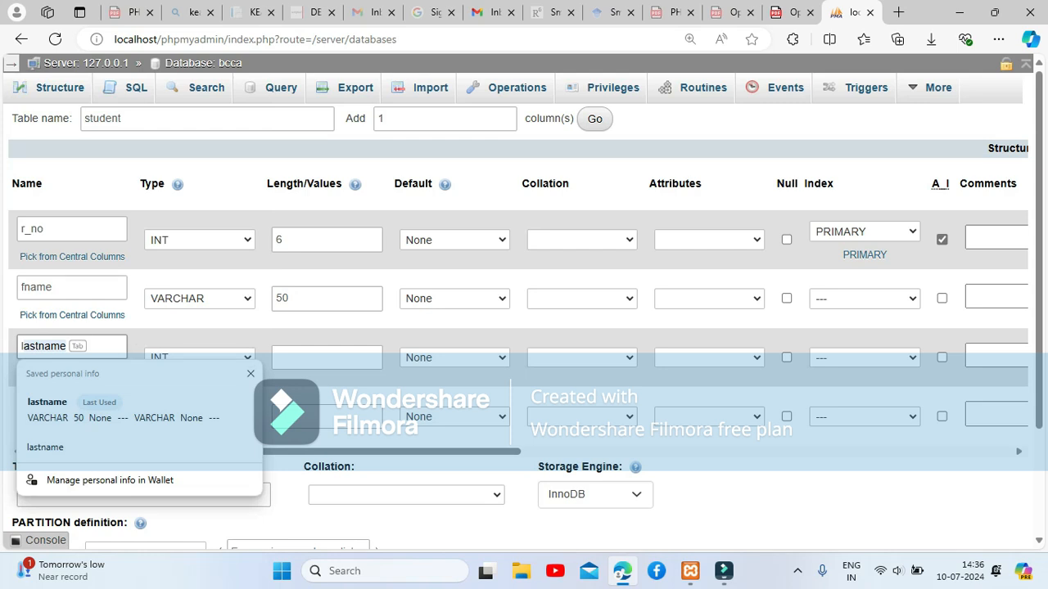
type("name")
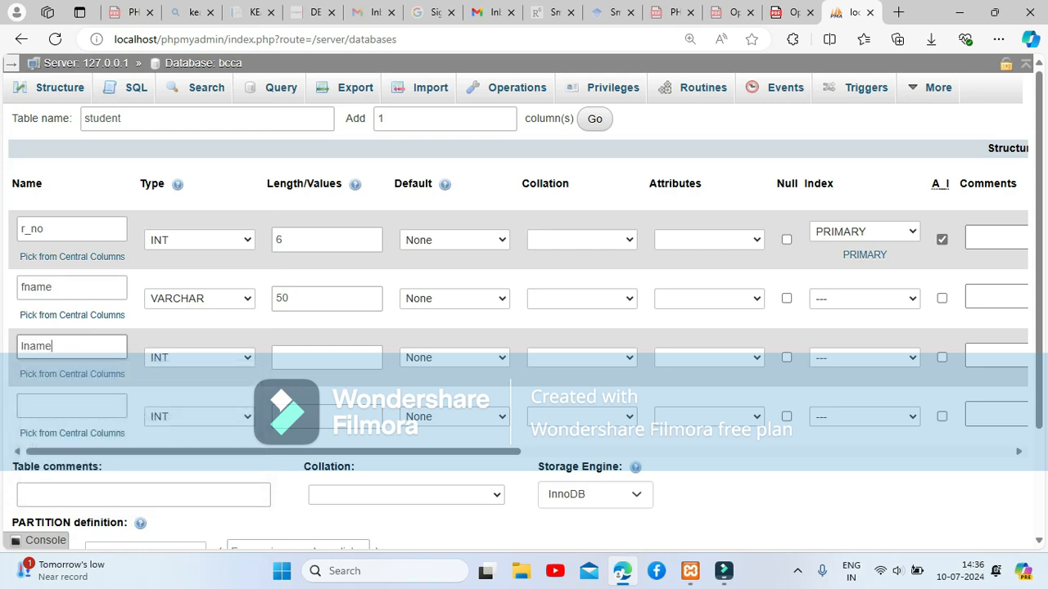
left_click(200, 358)
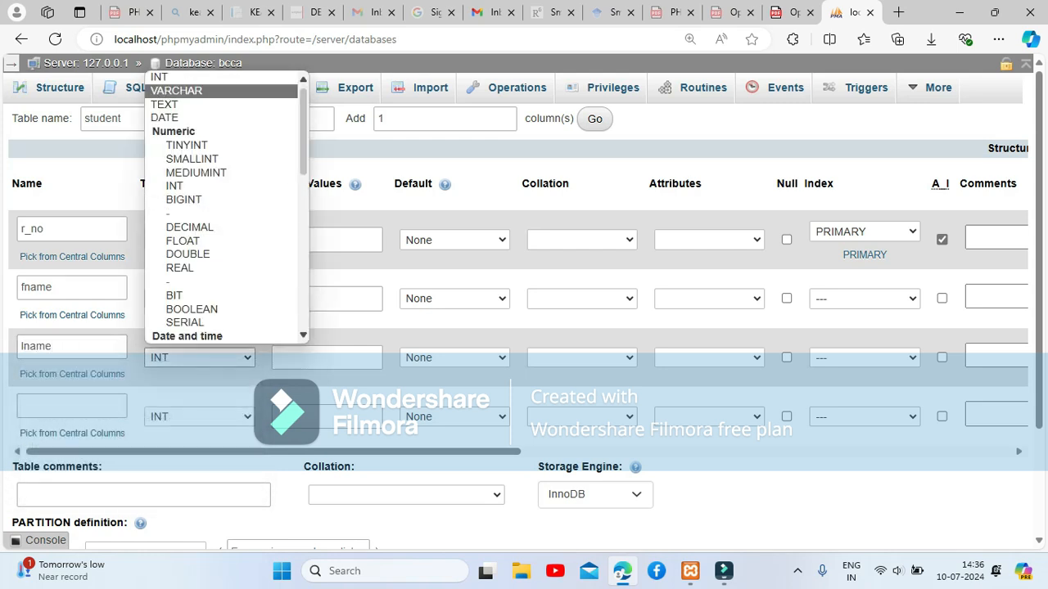
left_click(278, 90)
left_click(315, 358)
type("50")
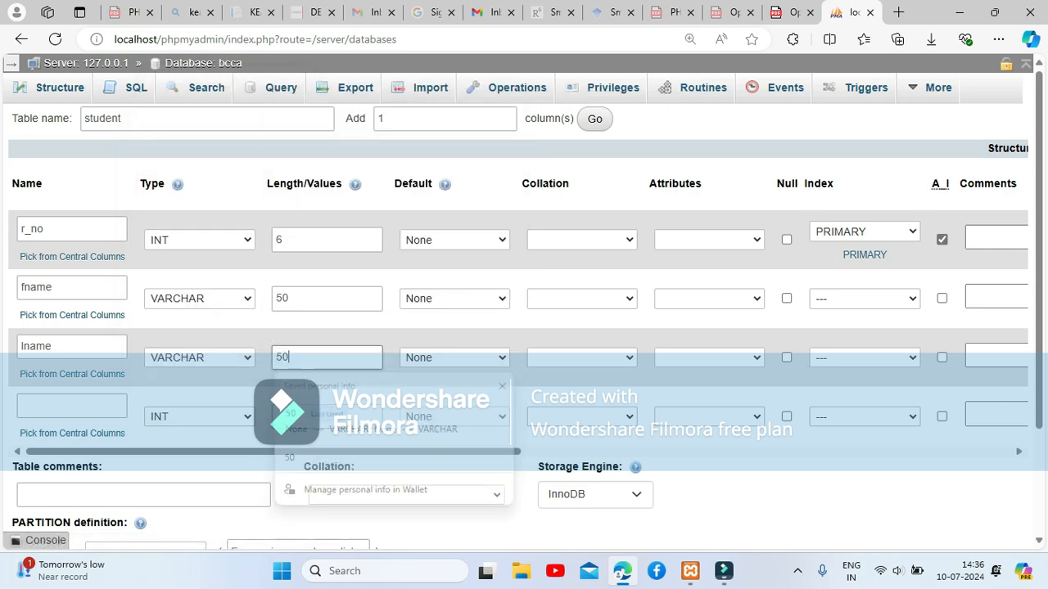
Define the fourth column, email, as VARCHAR with length 55.
left_click(113, 403)
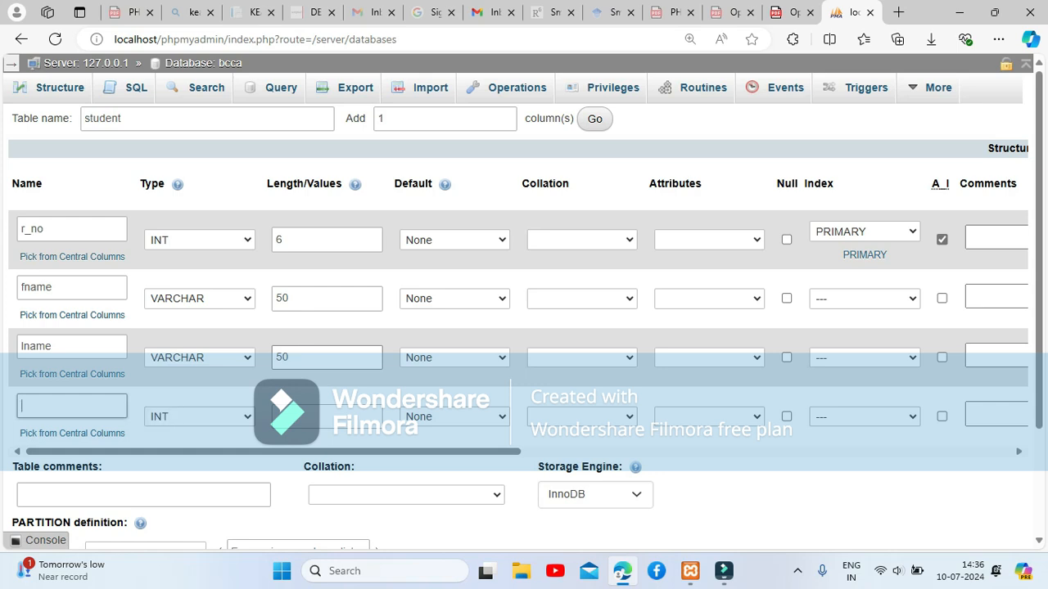
type("email")
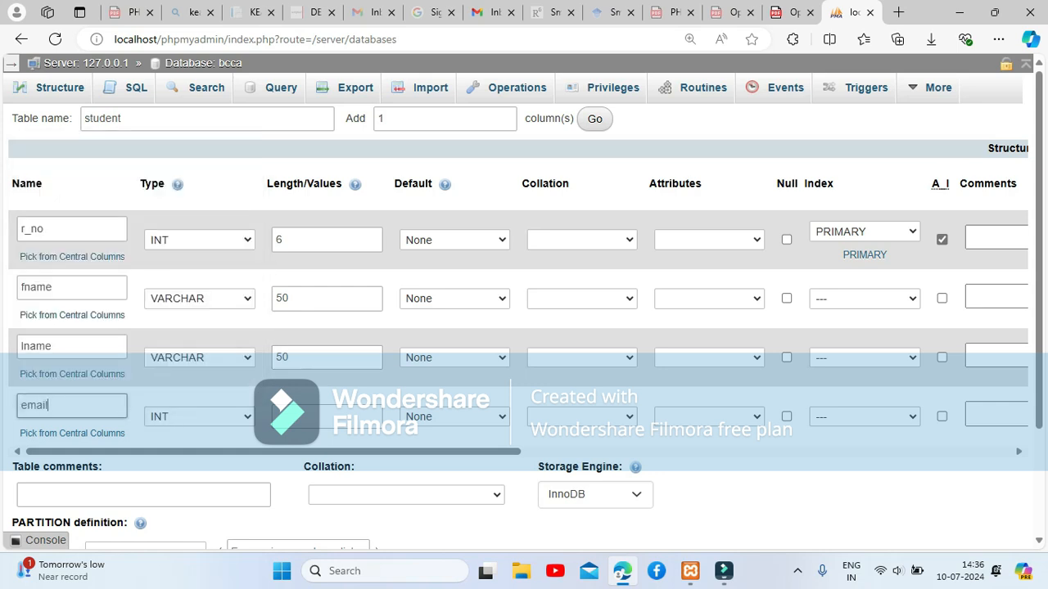
left_click(199, 416)
key("Down")
key("Return")
left_click(320, 417)
type("55")
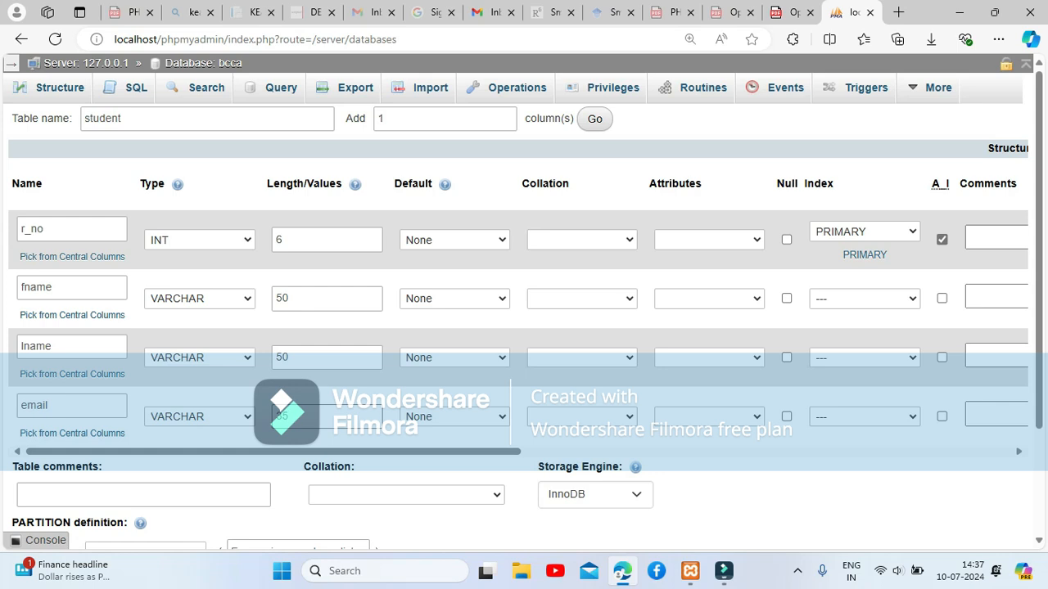
left_click_drag(345, 120, 385, 119)
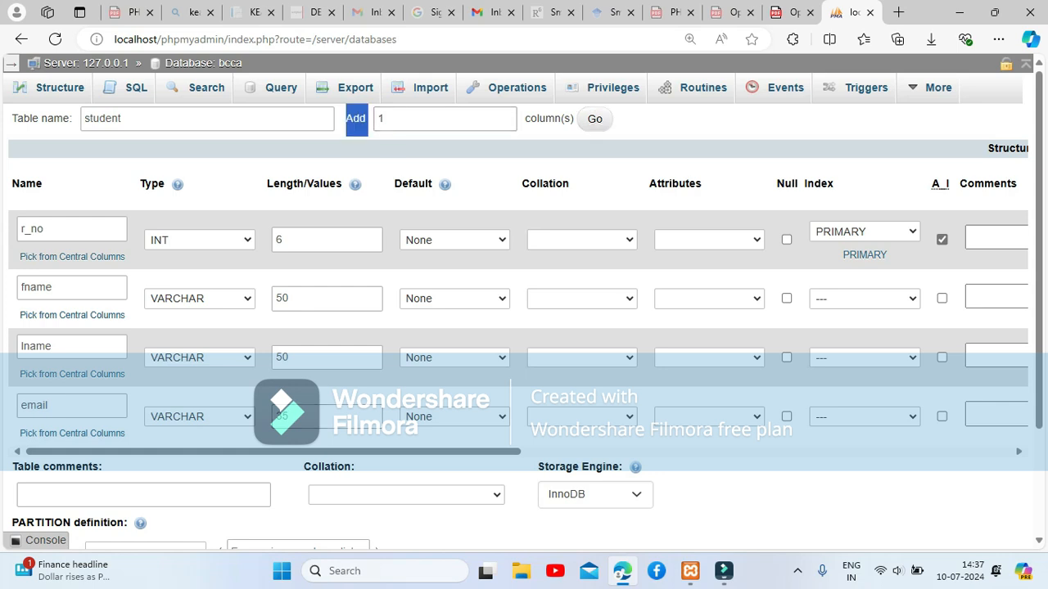
Add a fifth column named address, type VARCHAR, length 100.
left_click(596, 120)
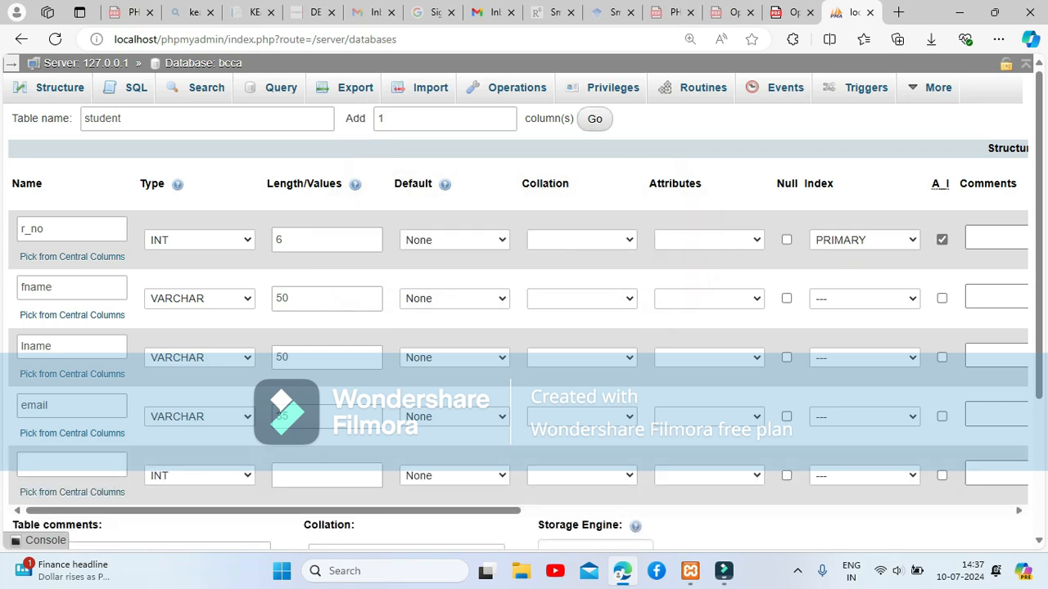
left_click(72, 465)
type("address")
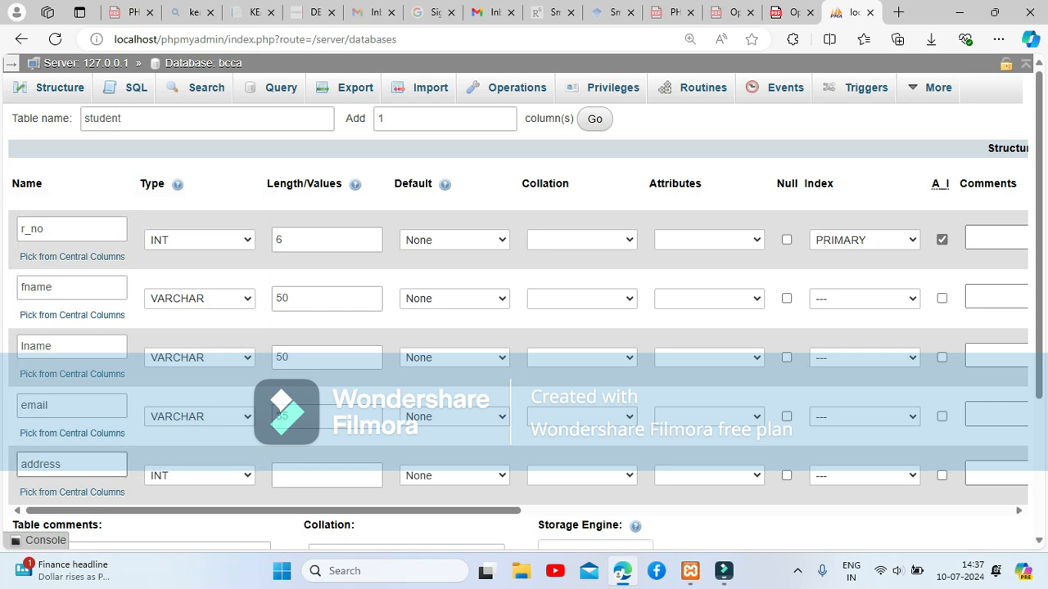
left_click(199, 475)
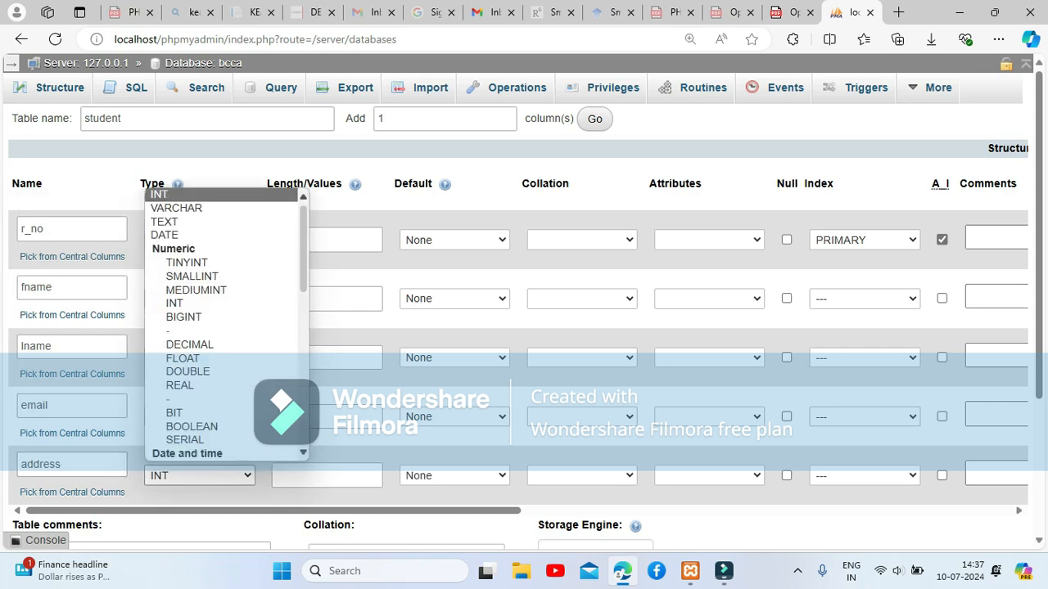
left_click(177, 208)
left_click(327, 476)
type("1000")
key("BackSpace")
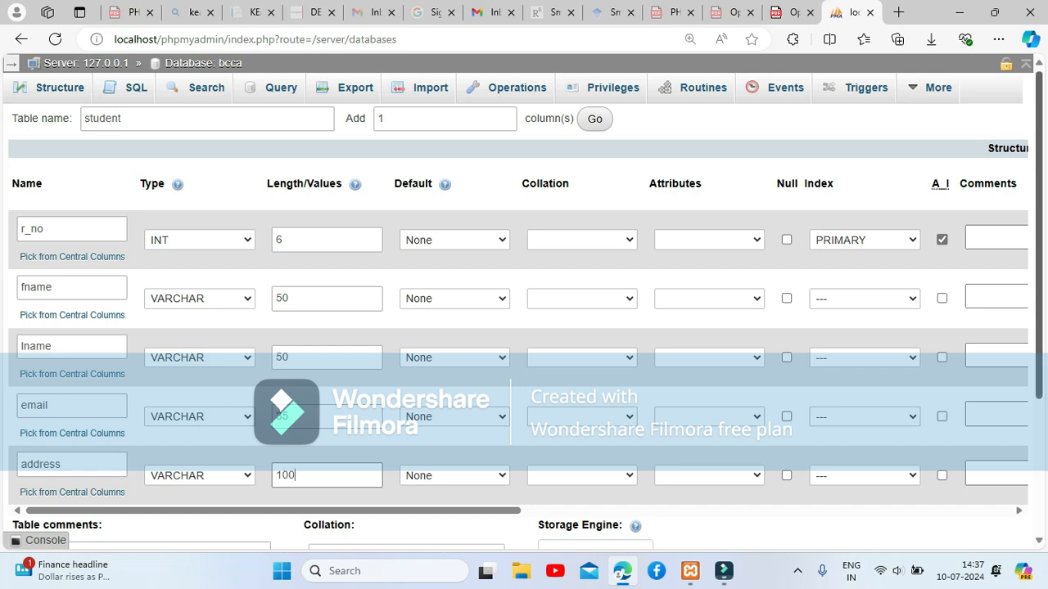
scroll(524, 319, "down", 1)
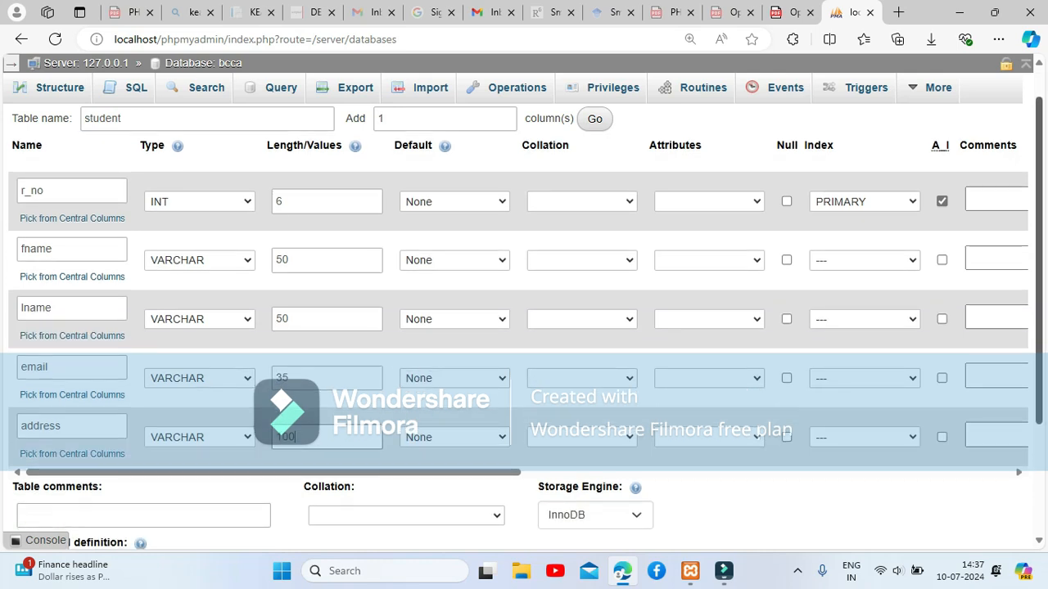
scroll(524, 319, "down", 4)
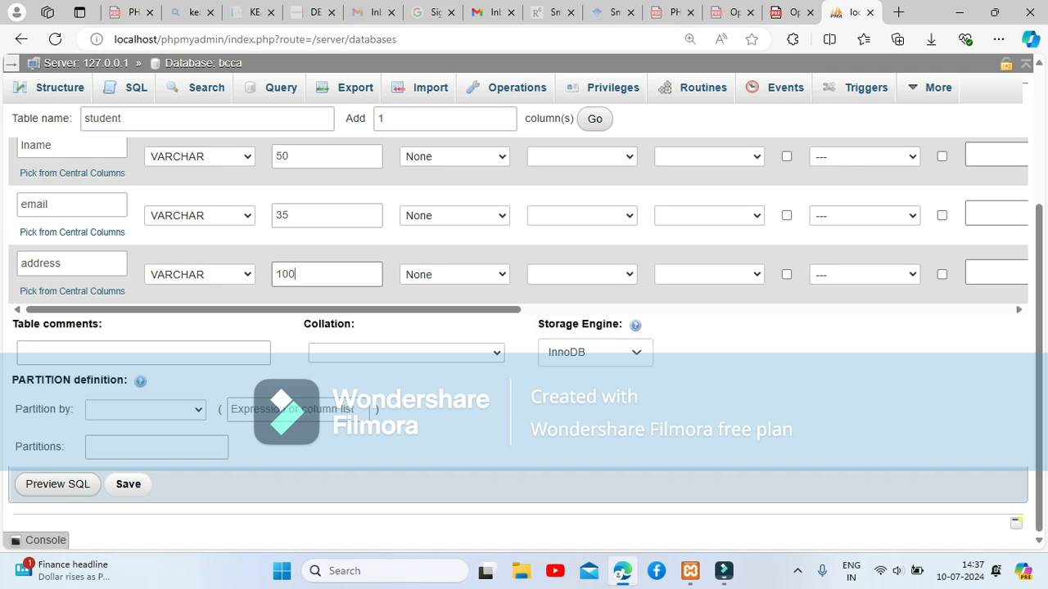
Save the student table structure and go to its Insert form.
left_click(128, 484)
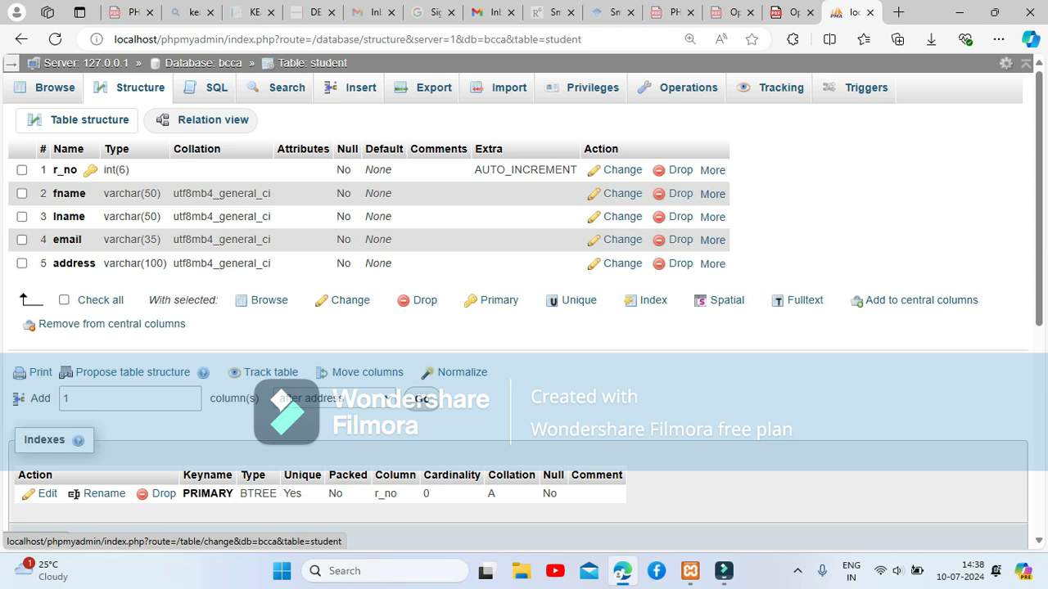
left_click(360, 87)
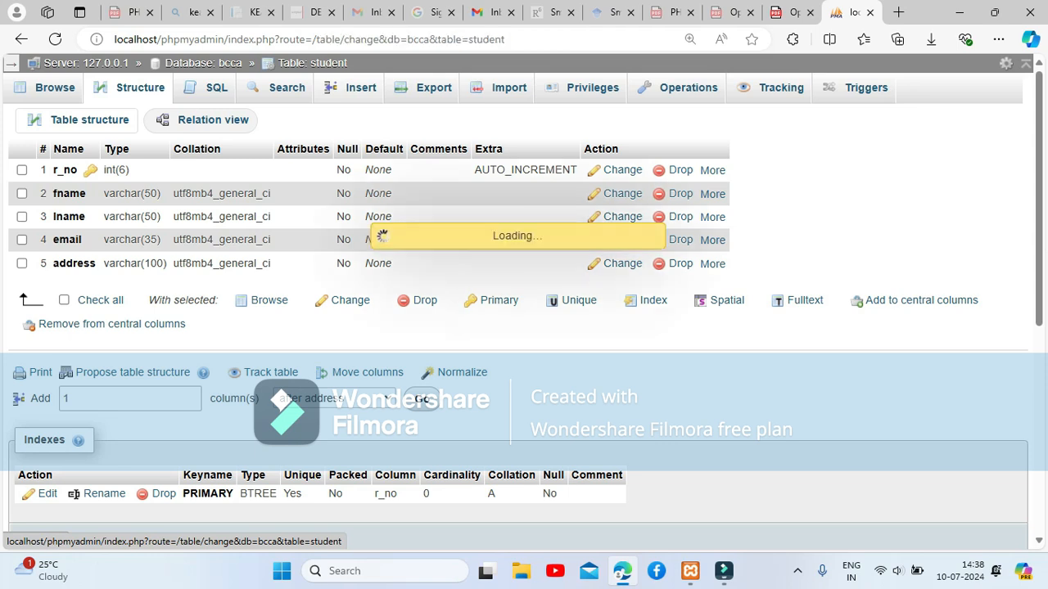
Fill in the new row's first name, last name and e-mail values.
left_click(389, 153)
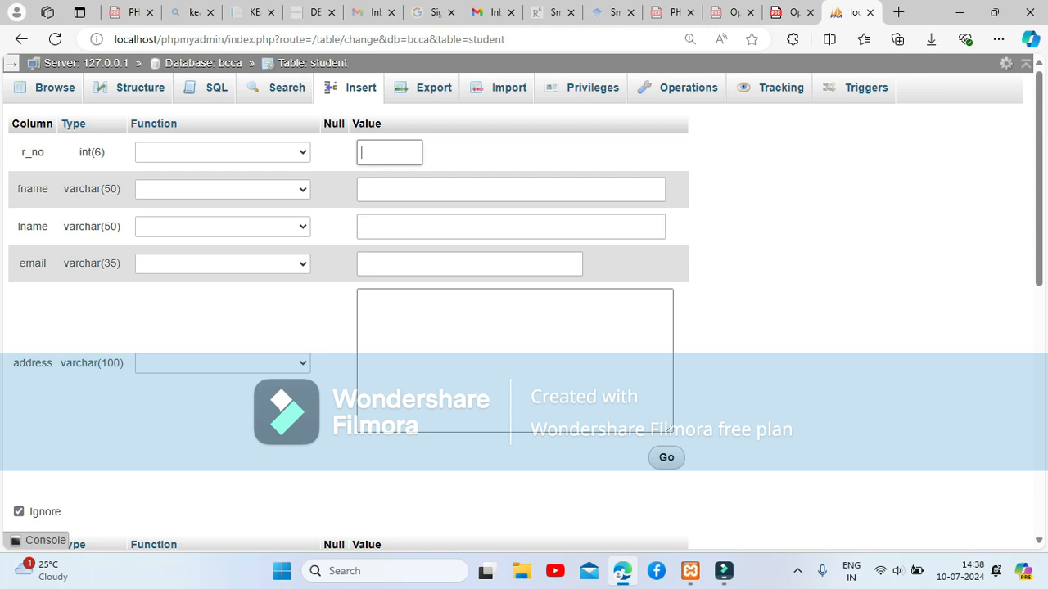
left_click(511, 189)
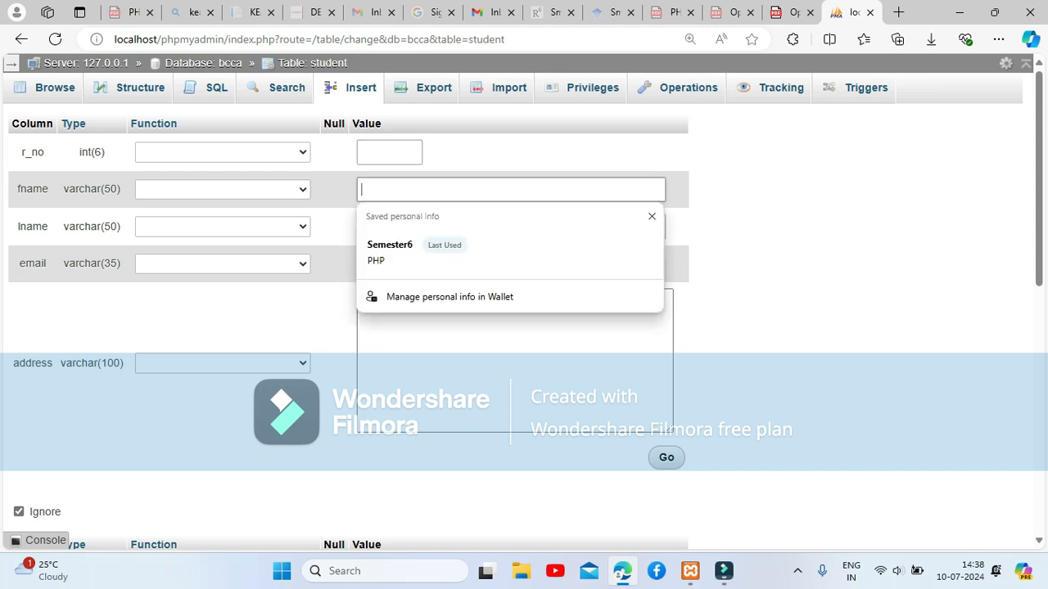
type("bharatesh")
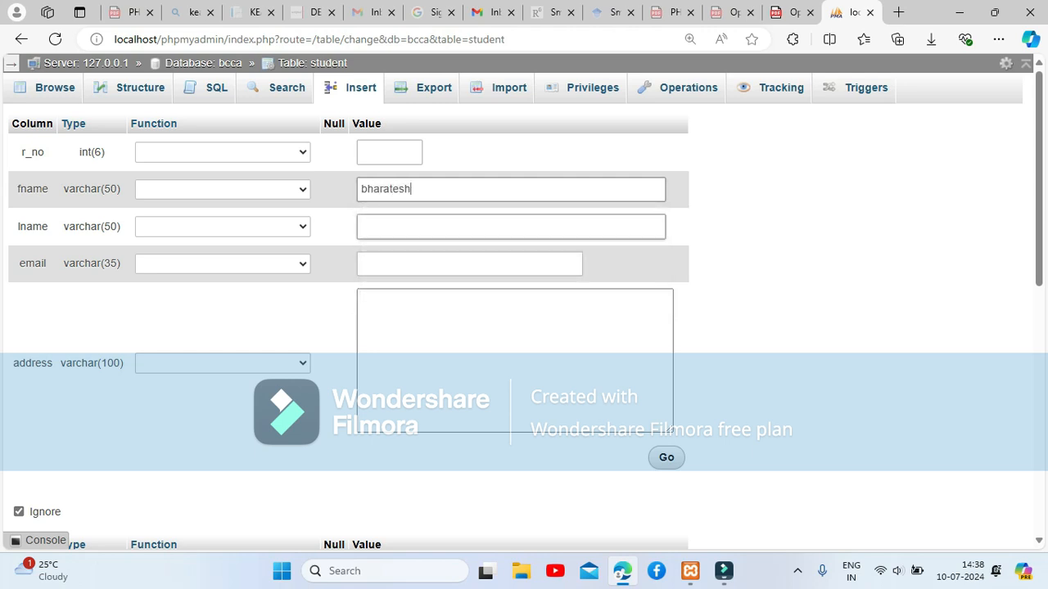
left_click(511, 227)
type("college")
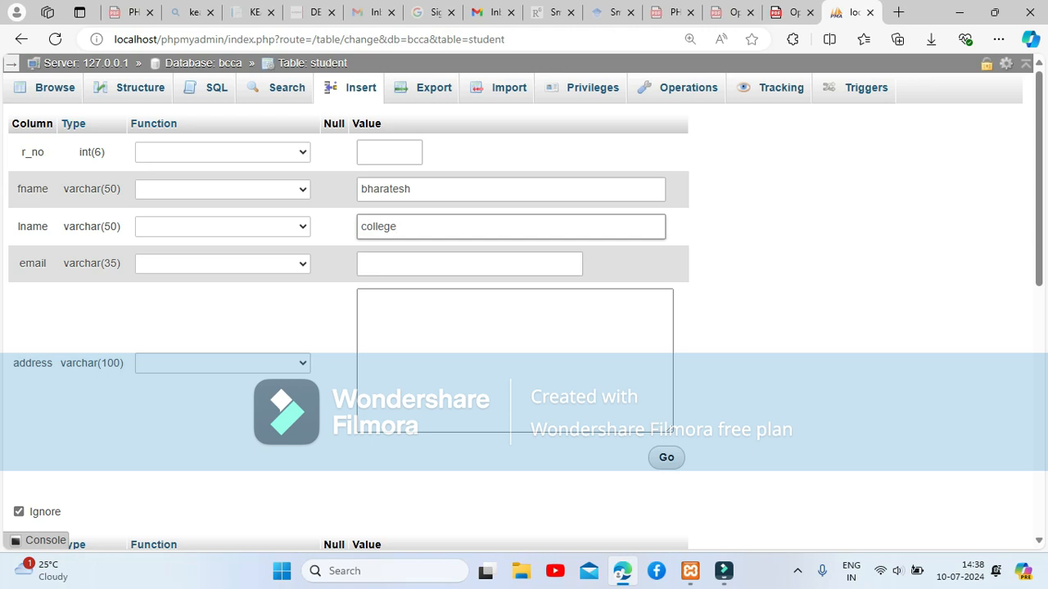
left_click(469, 264)
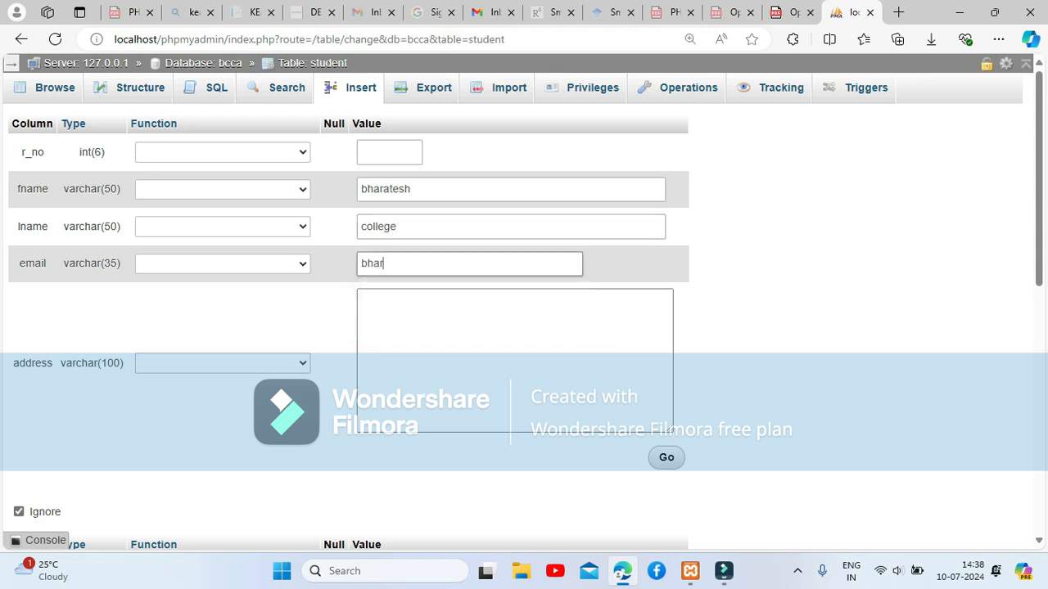
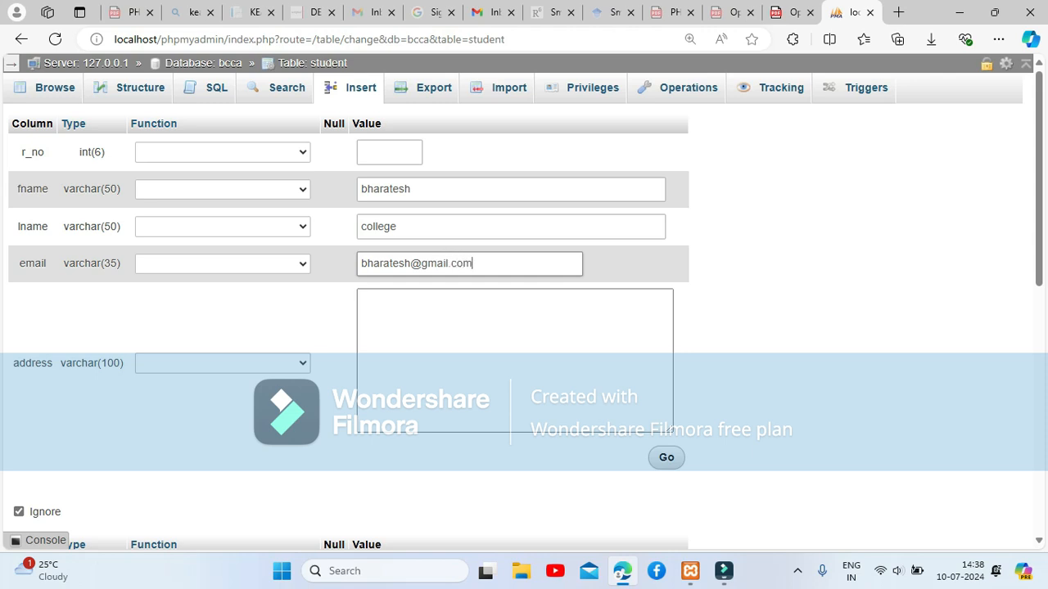
Enter the student's postal address over four lines in the address field.
left_click(491, 327)
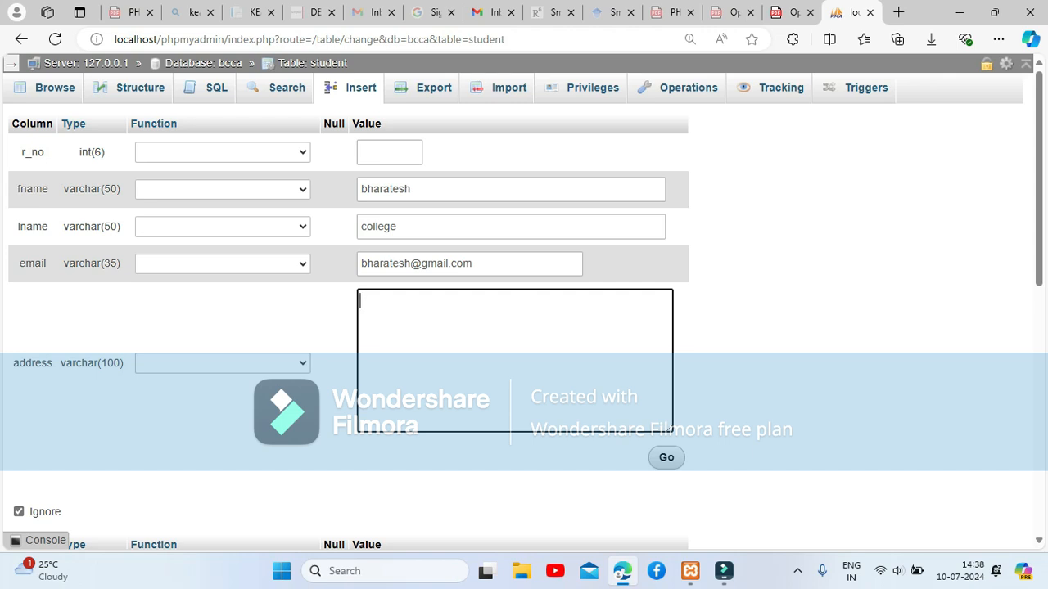
type("p.b.road")
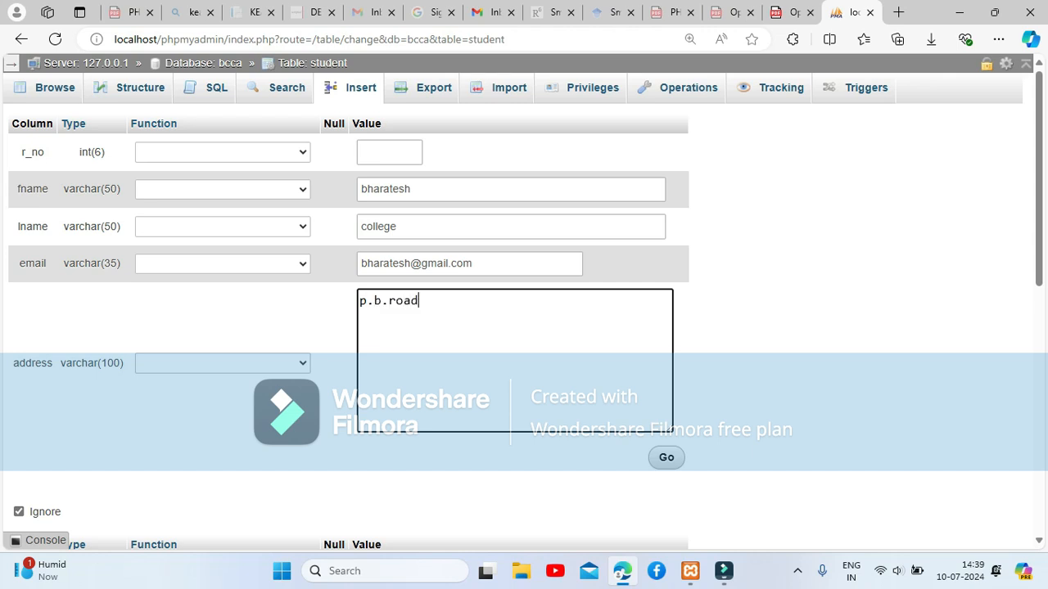
type(",")
key("Return")
type("belgaum")
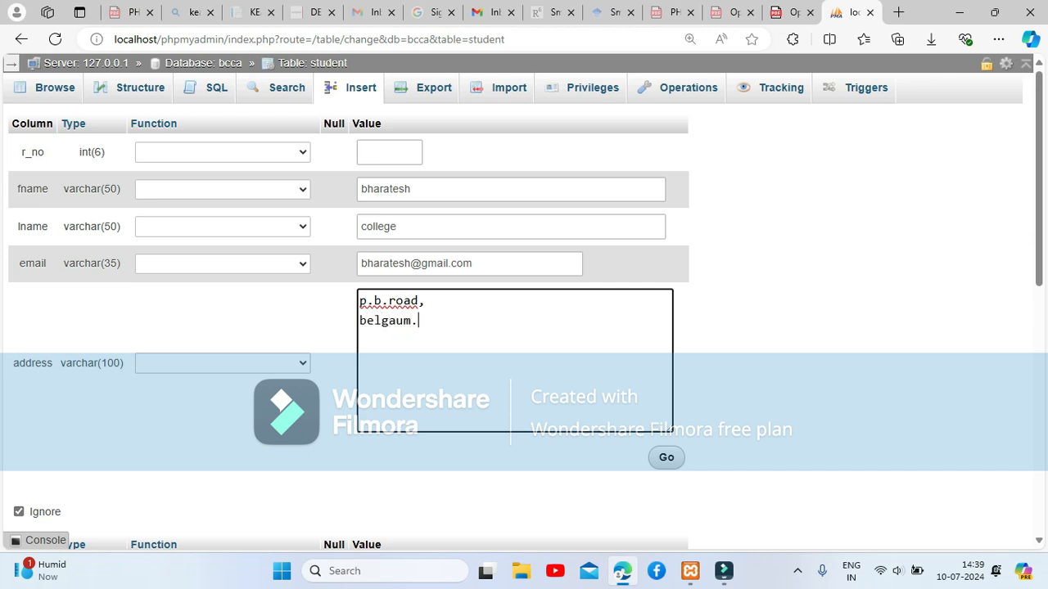
type(",")
key("Return")
type("karnataka,")
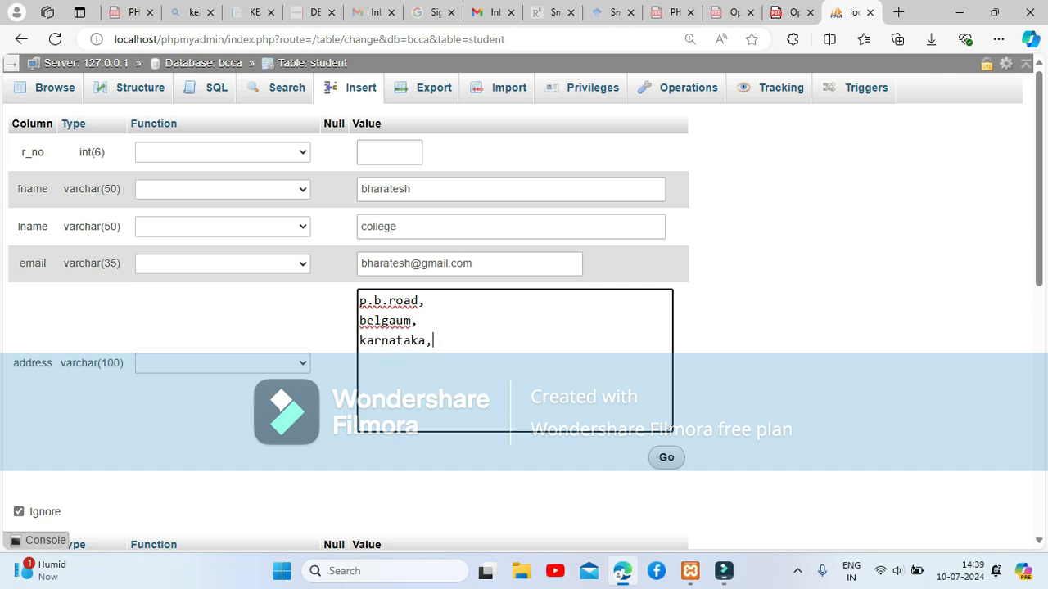
key("Return")
type("india")
left_click(667, 458)
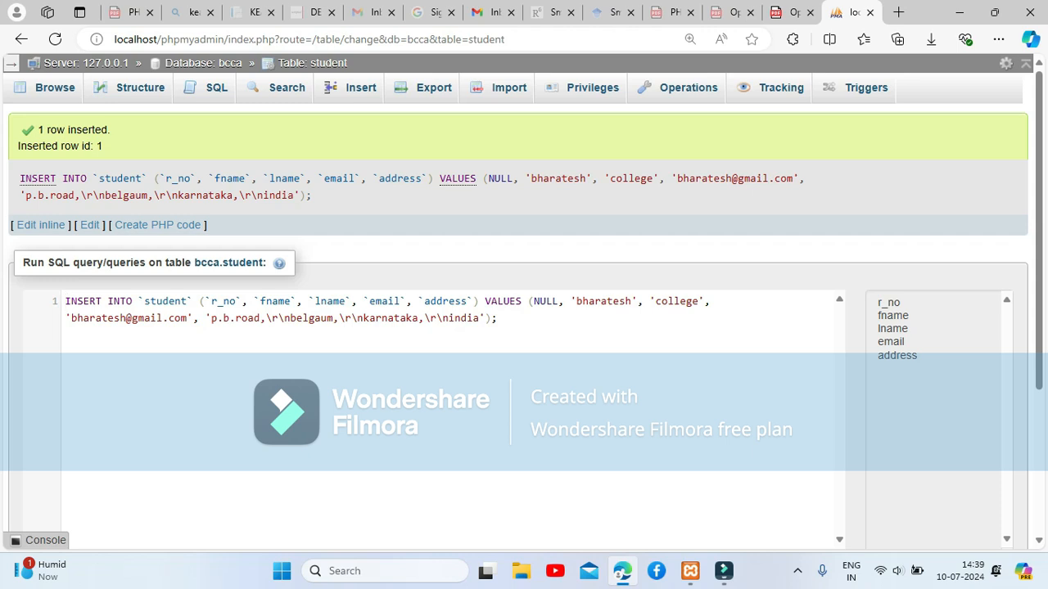
left_click_drag(65, 302, 498, 319)
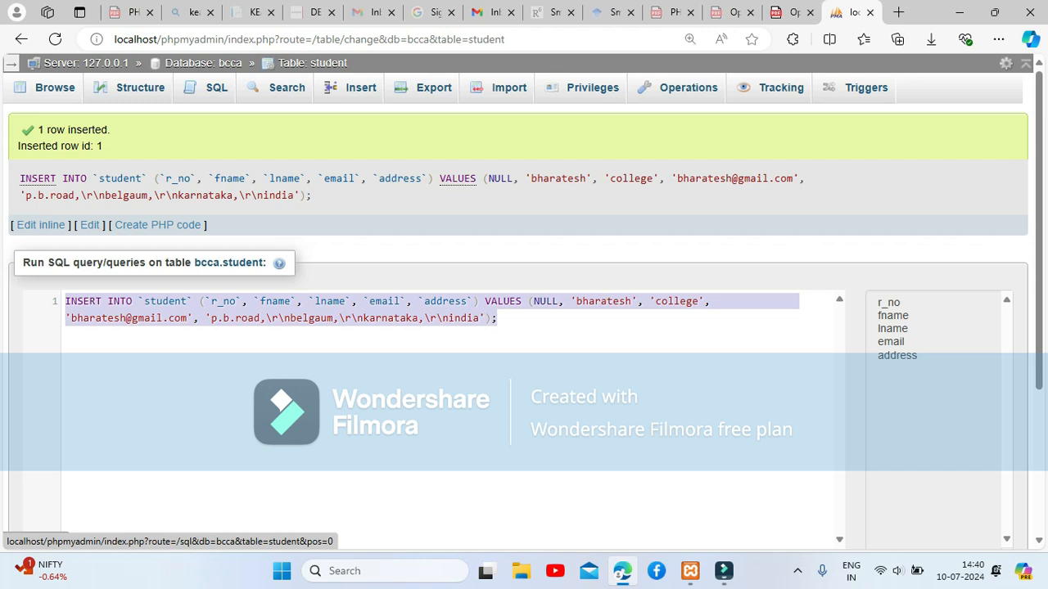
Run SELECT * FROM student to list its single record, then bring up a blank Insert form.
left_click(54, 88)
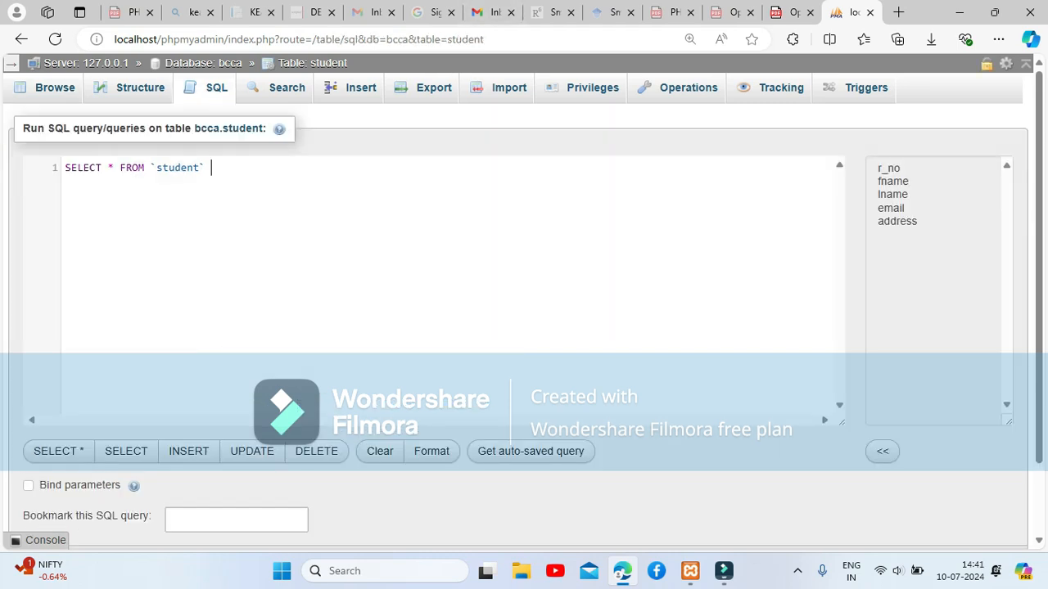
scroll(524, 328, "down", 1)
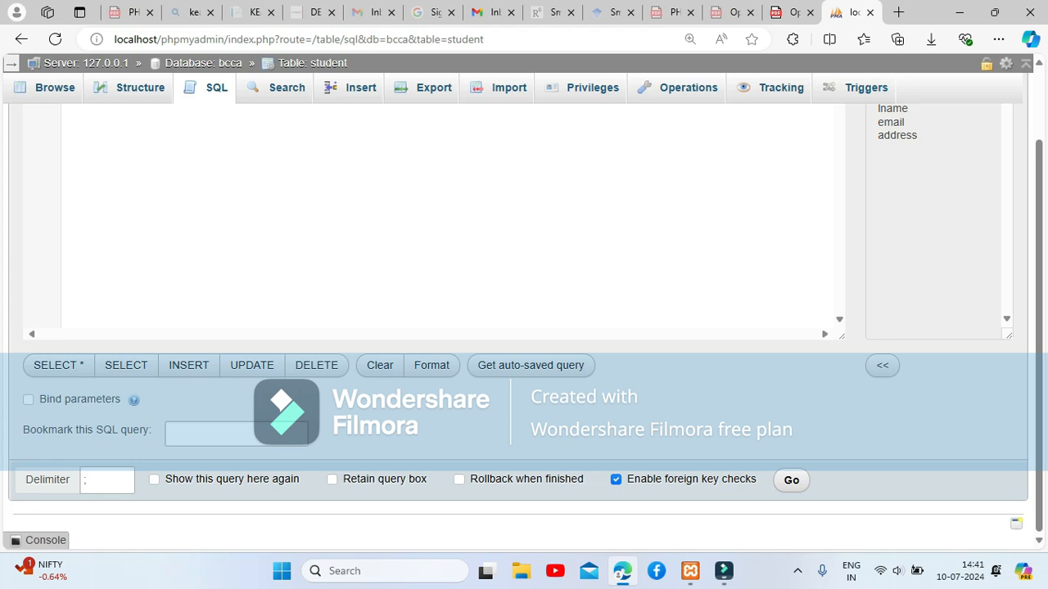
left_click(791, 480)
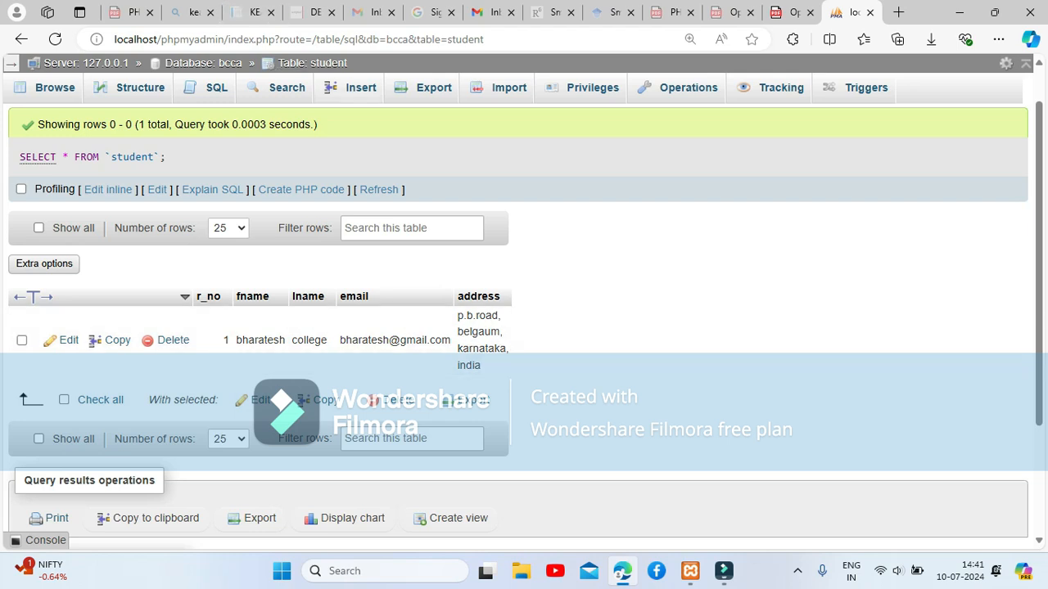
left_click(359, 87)
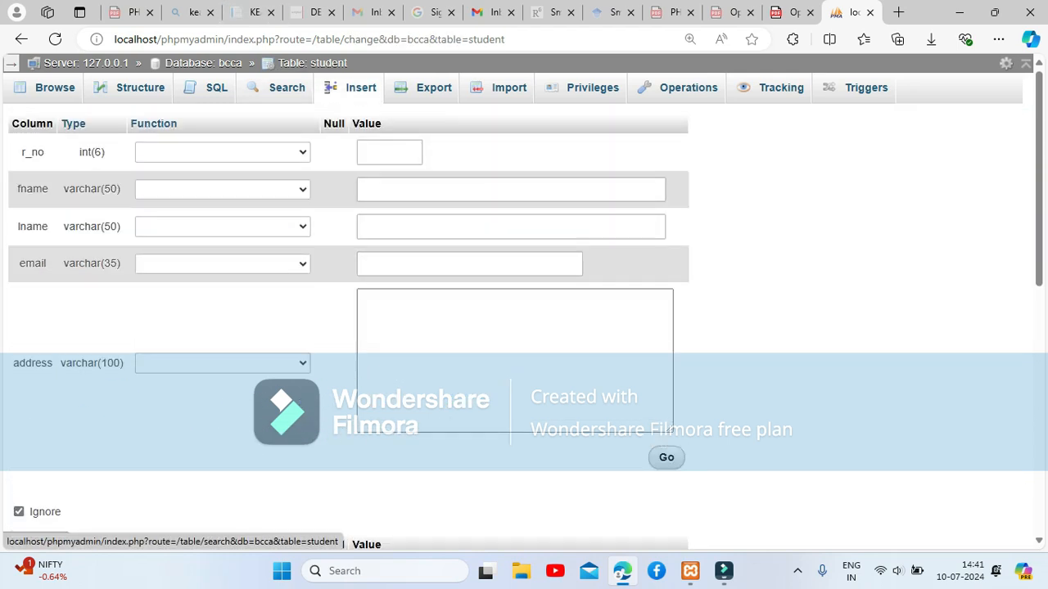
Enter first name BCA and last name Departmant, fixing the Deparrmant typo.
left_click(388, 153)
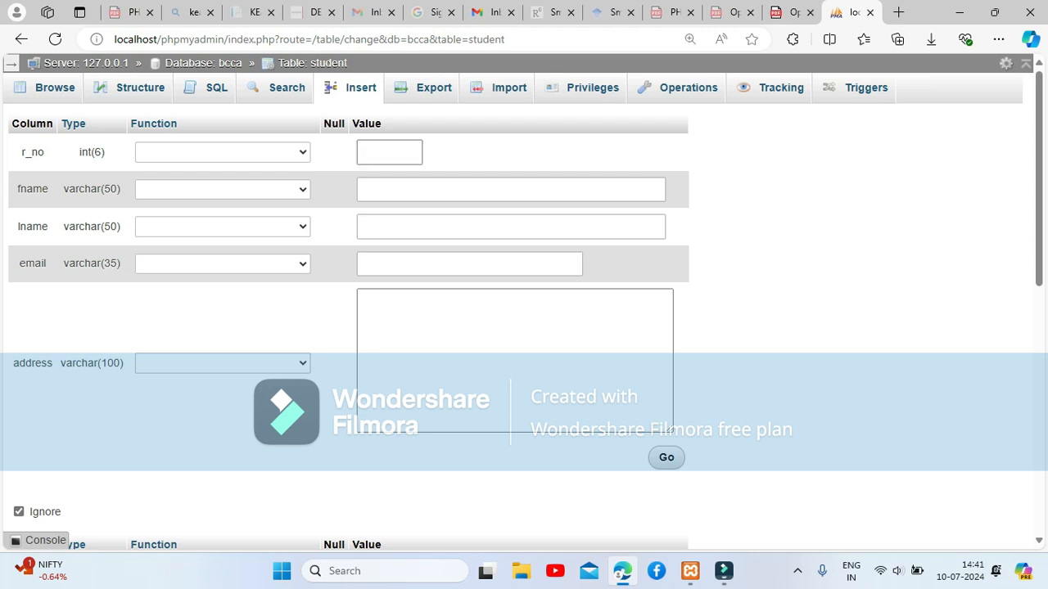
left_click(389, 189)
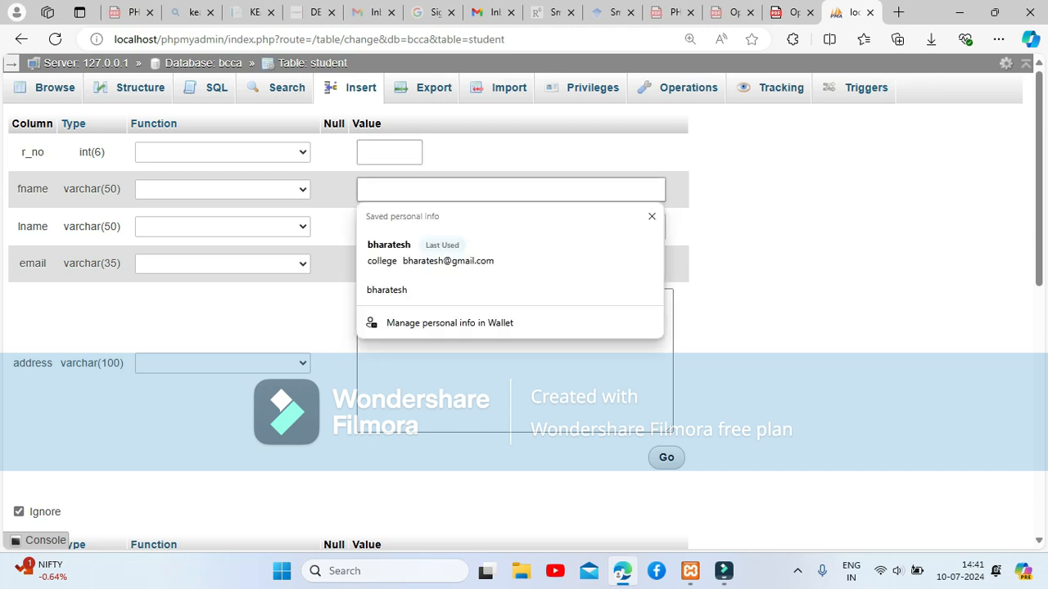
type("BCA")
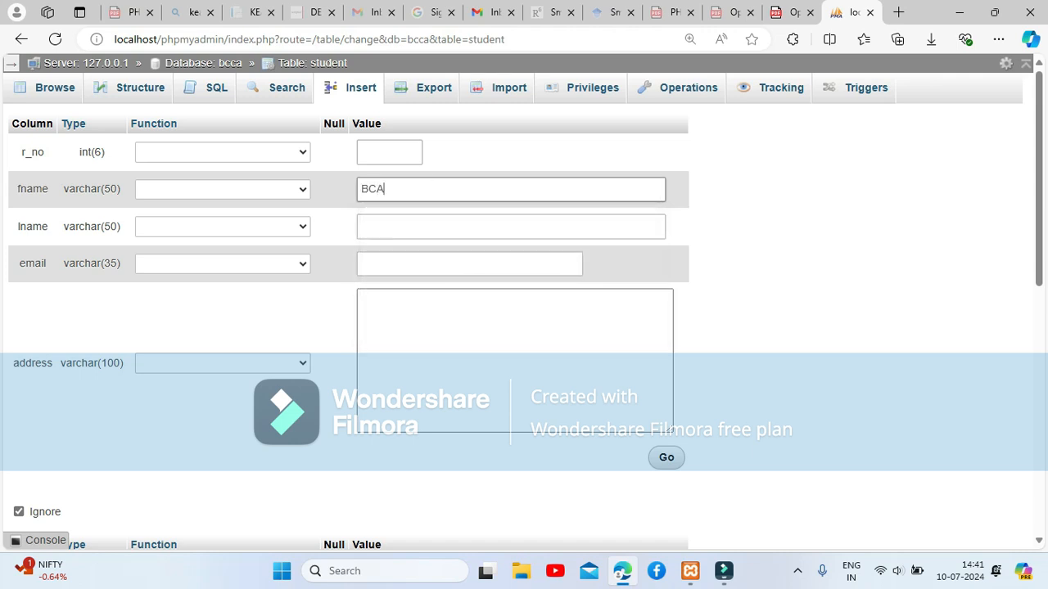
left_click(389, 227)
type("D")
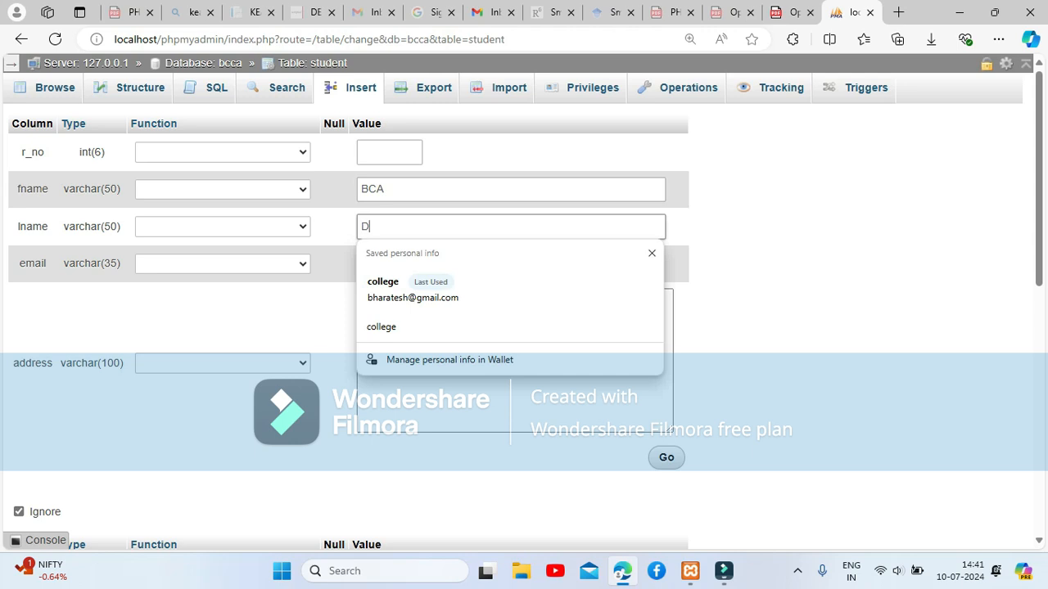
type("eparrmant")
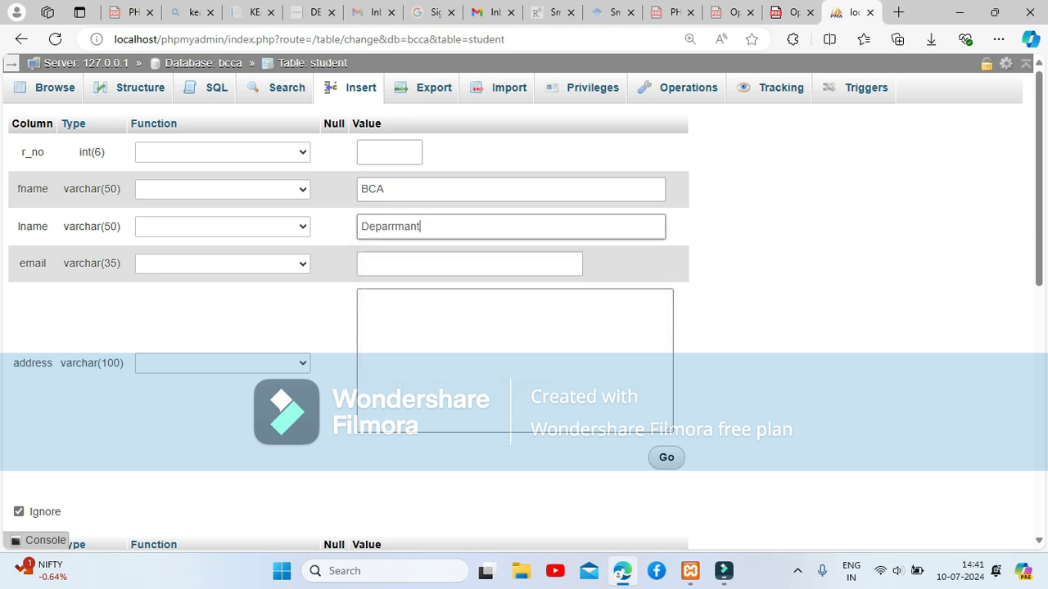
left_click(397, 227)
key("BackSpace")
type("tmant")
Fill in an email and a three-line placeholder address, then insert the row.
left_click(389, 263)
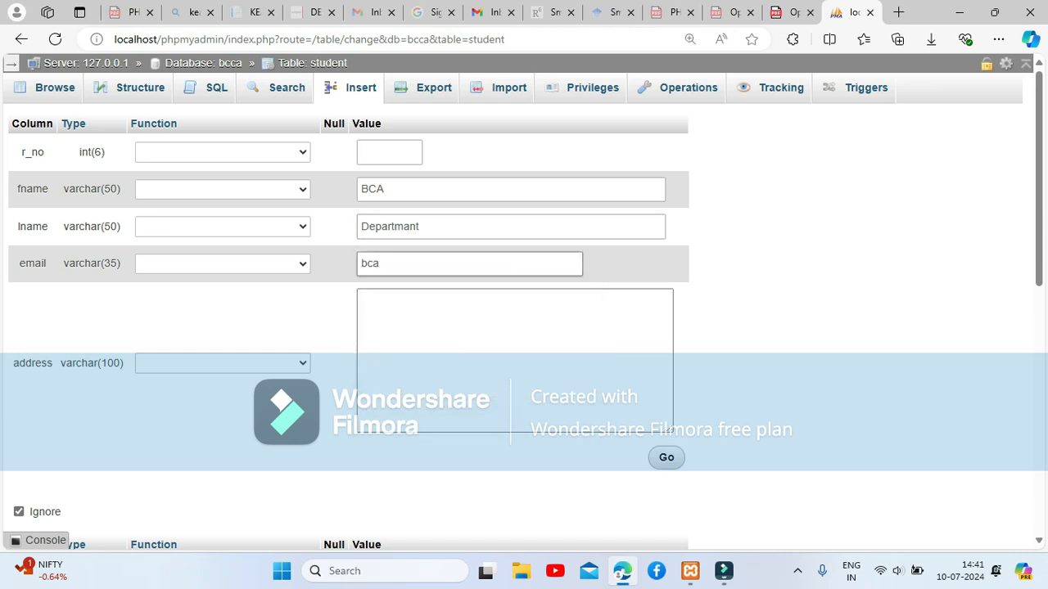
left_click(492, 344)
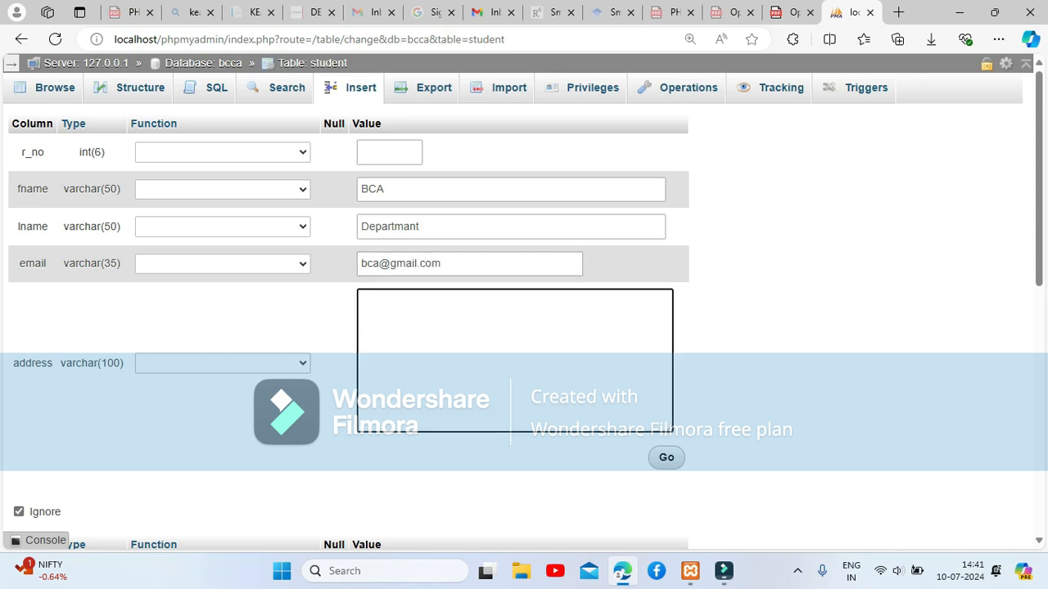
type("hajkshakjdhajshaj")
key("Return")
type("njnc")
key("Return")
type(",nkanxk")
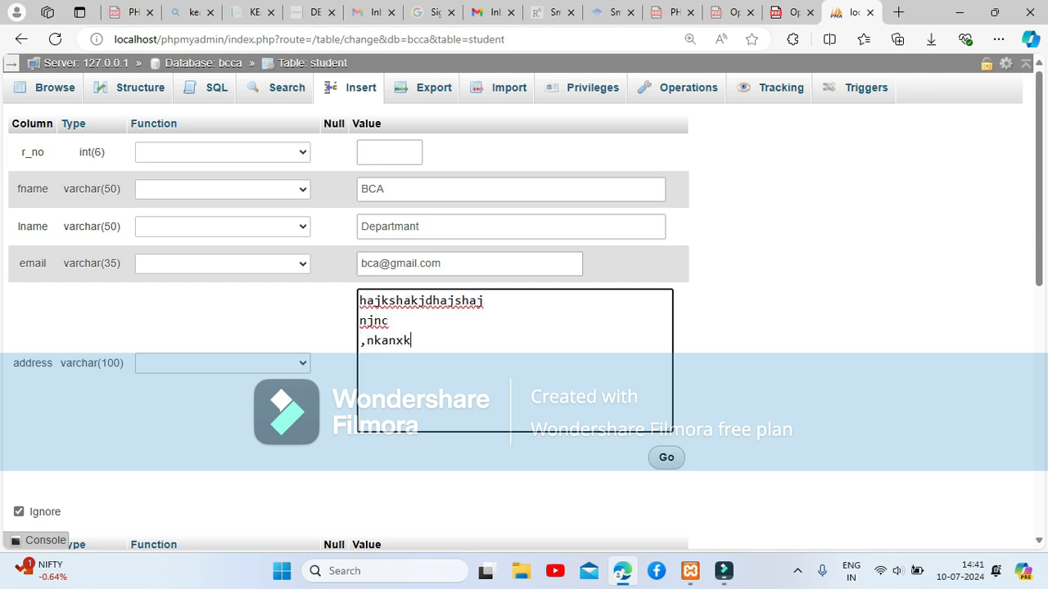
left_click(666, 456)
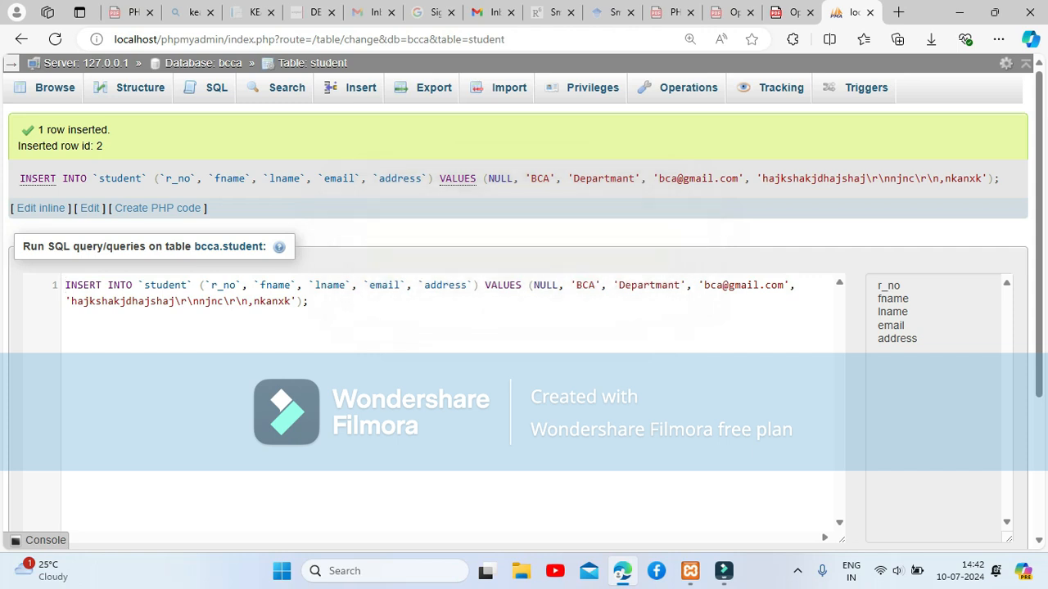
Browse the student table to see both the bharatesh and BCA records, then edit the BCA row.
left_click(54, 87)
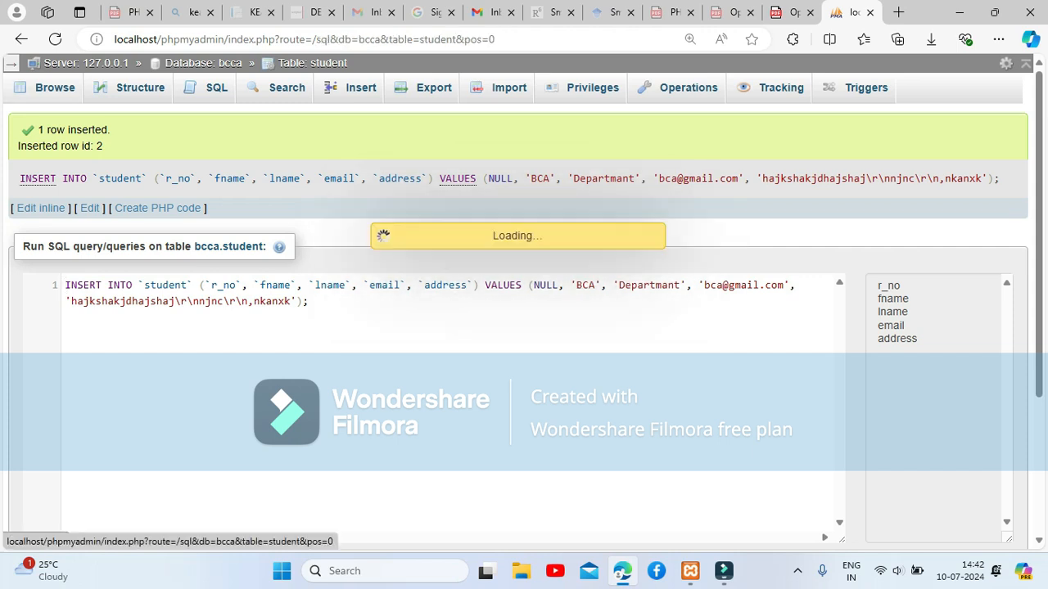
scroll(523, 311, "down", 2)
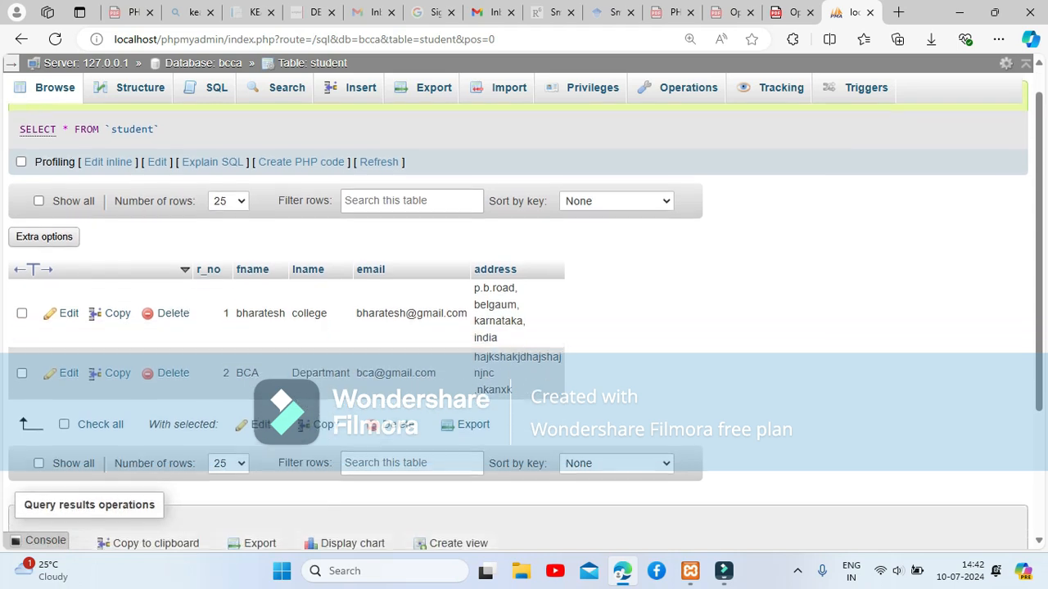
scroll(524, 311, "down", 1)
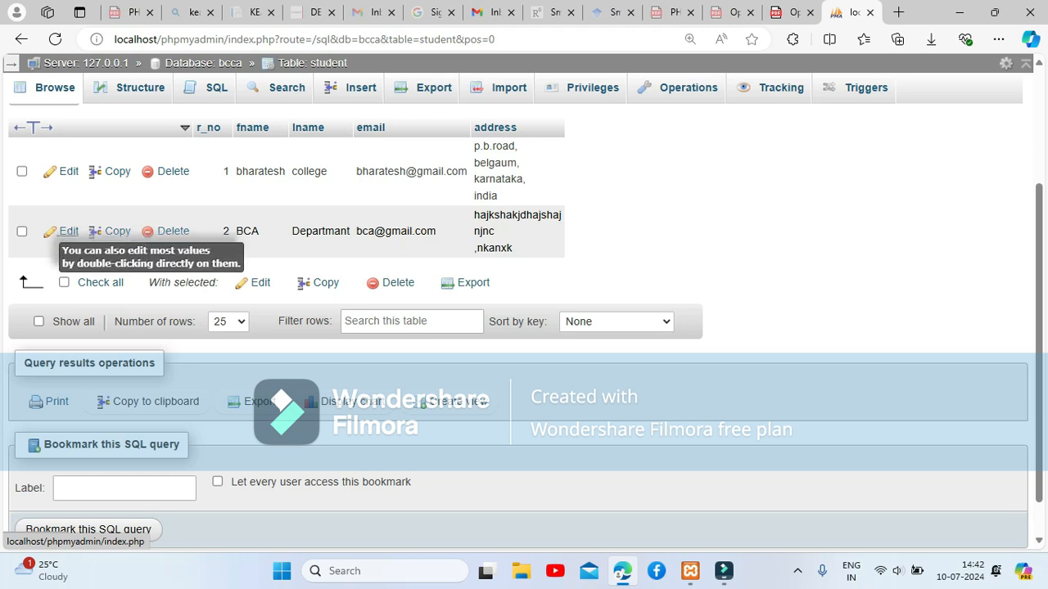
left_click(67, 232)
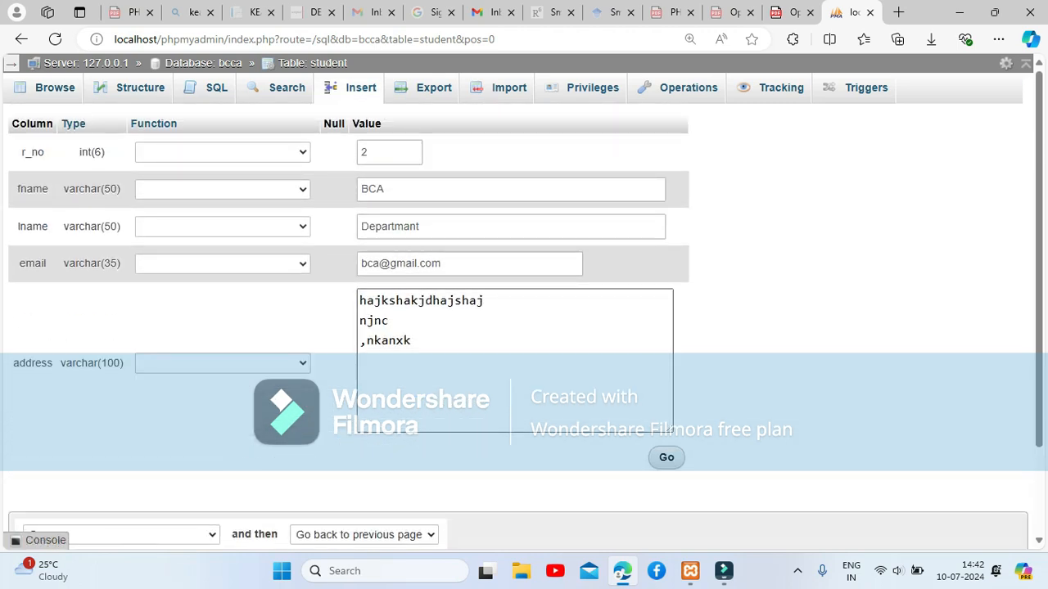
Replace the BCA address with Fort Road, Belgaum, Karnataka, India on separate lines and save.
left_click(483, 348)
key("ctrl+a")
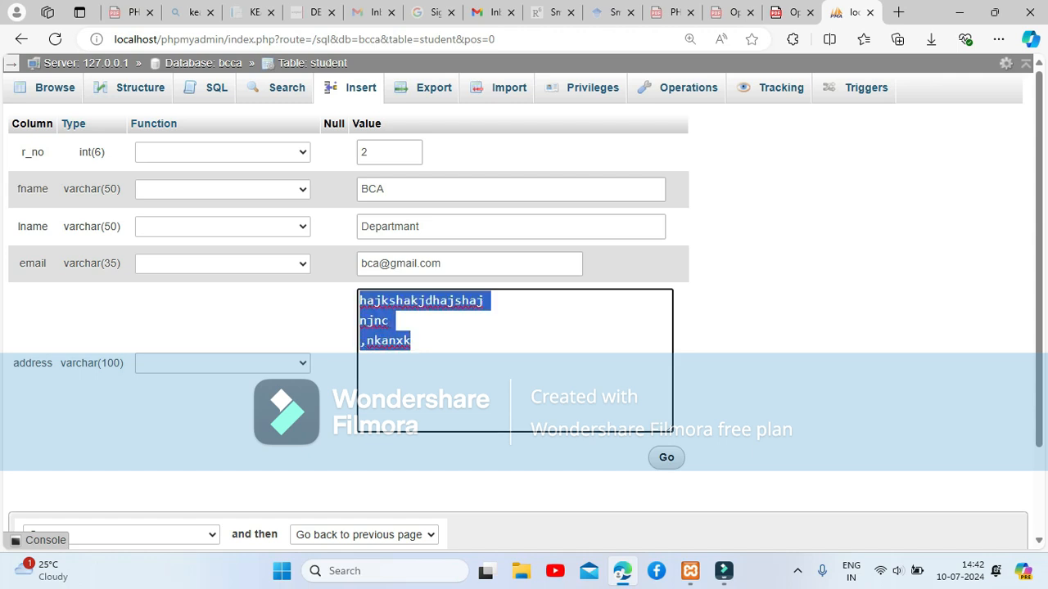
type("Fort ")
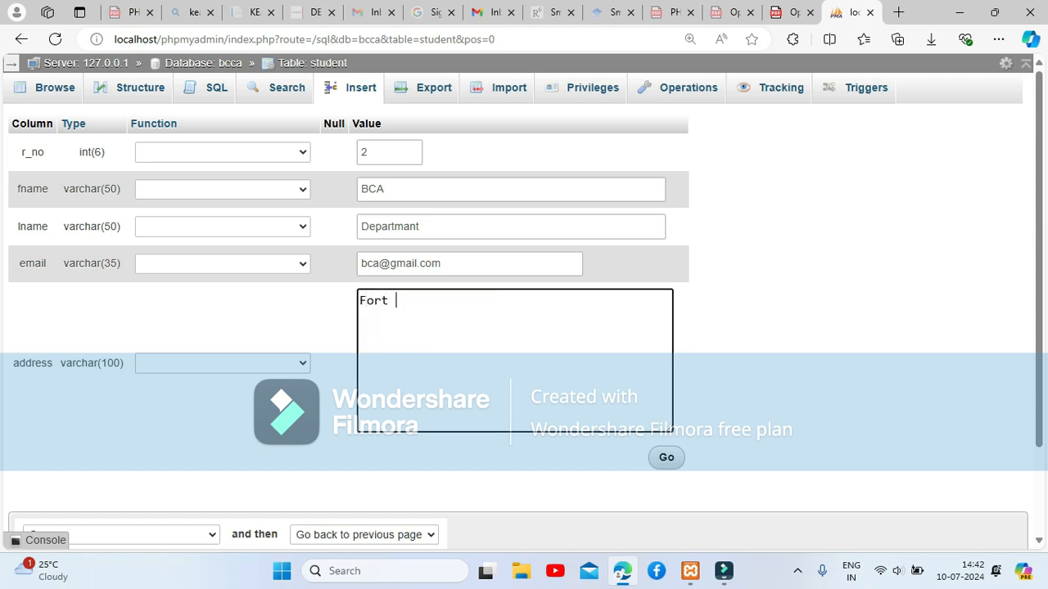
type("Road")
key("Return")
type("Belgaum")
key("Return")
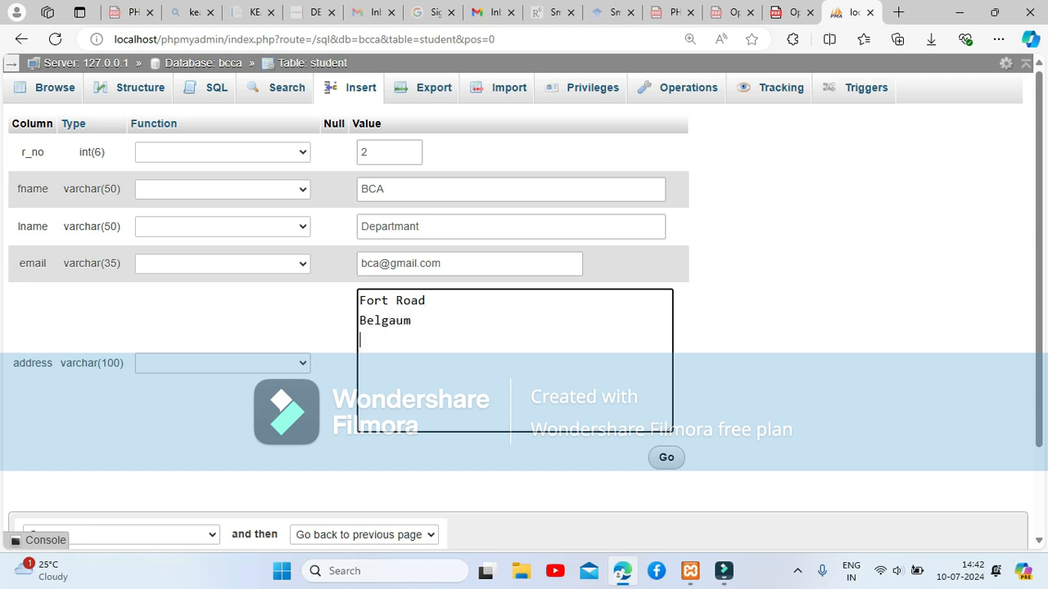
type("Karnataka")
key("Return")
type("India")
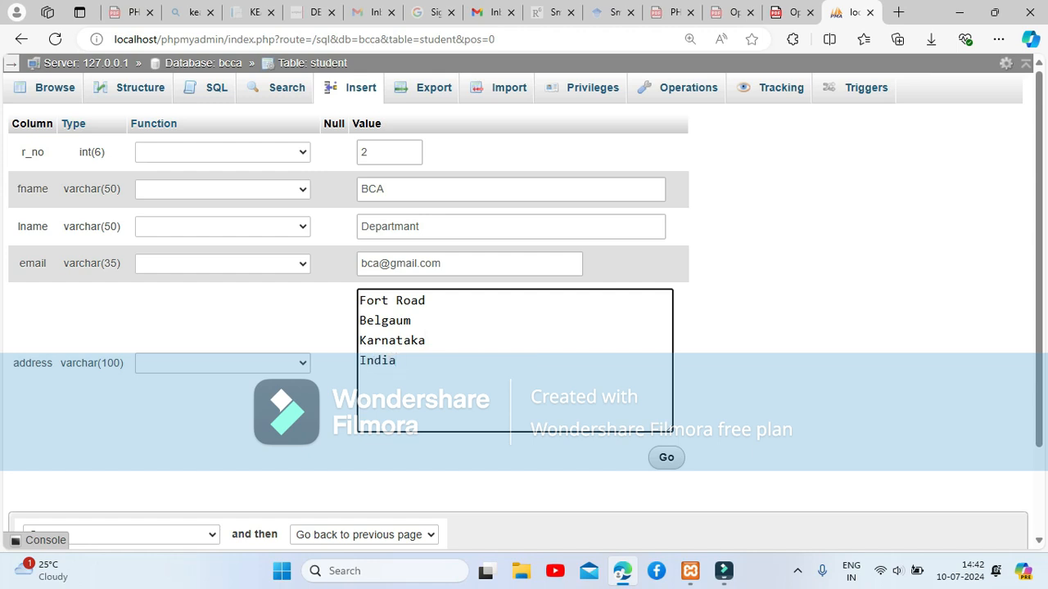
left_click(666, 457)
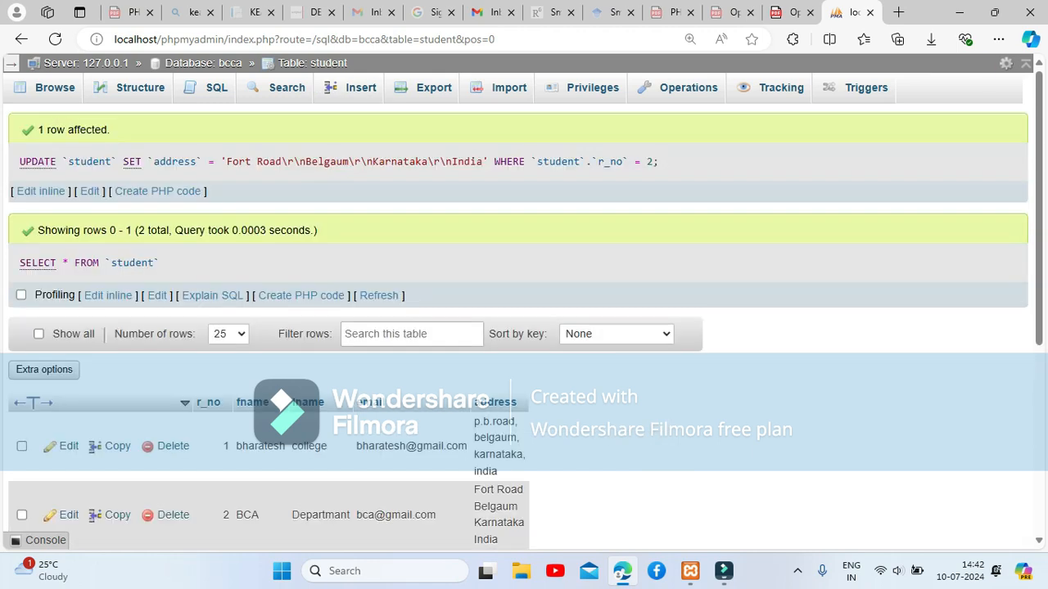
Reload the student table and request deletion of the BCA row (r_no 2).
left_click(54, 87)
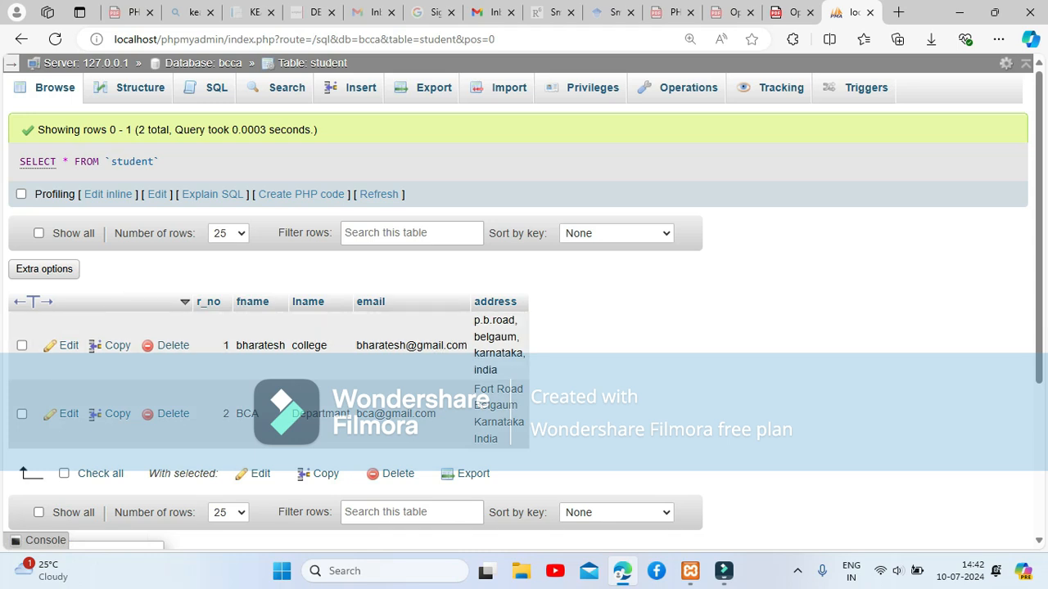
scroll(168, 307, "down", 1)
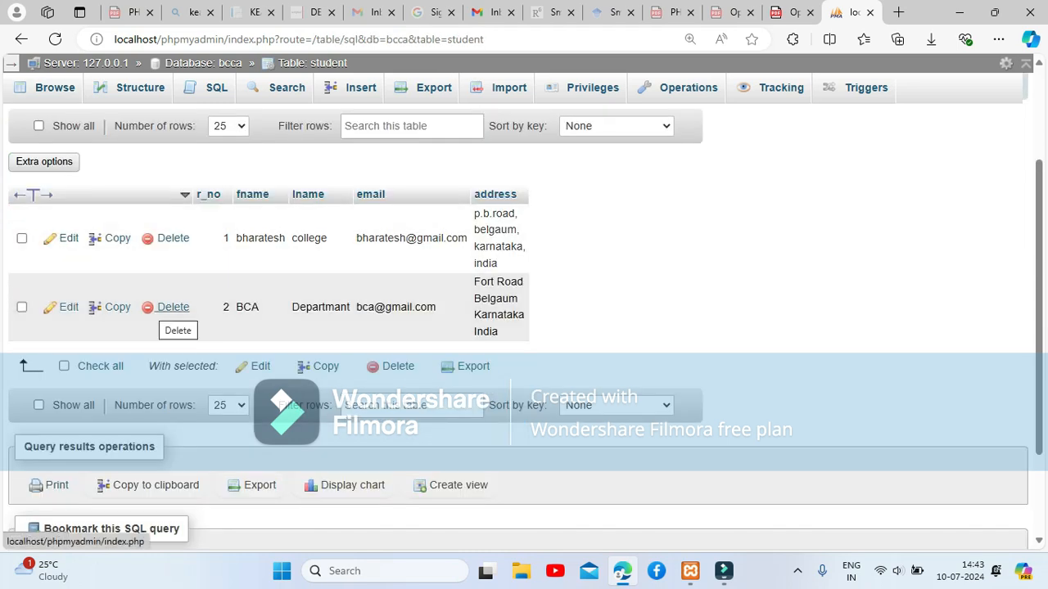
left_click(168, 307)
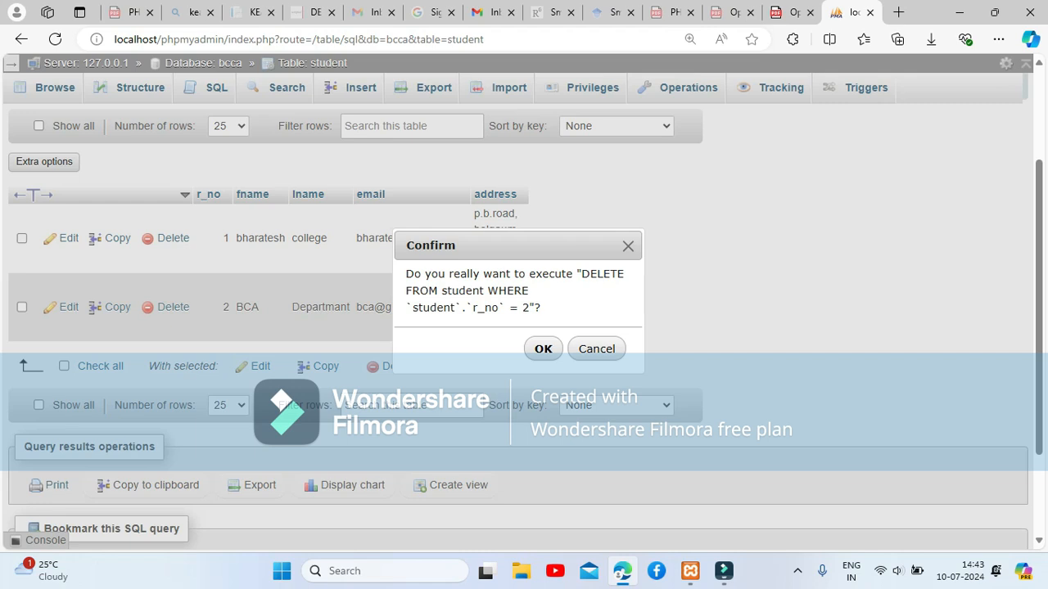
Highlight the DELETE FROM student WHERE r_no = 2 statement and confirm the deletion.
left_click_drag(577, 274, 582, 274)
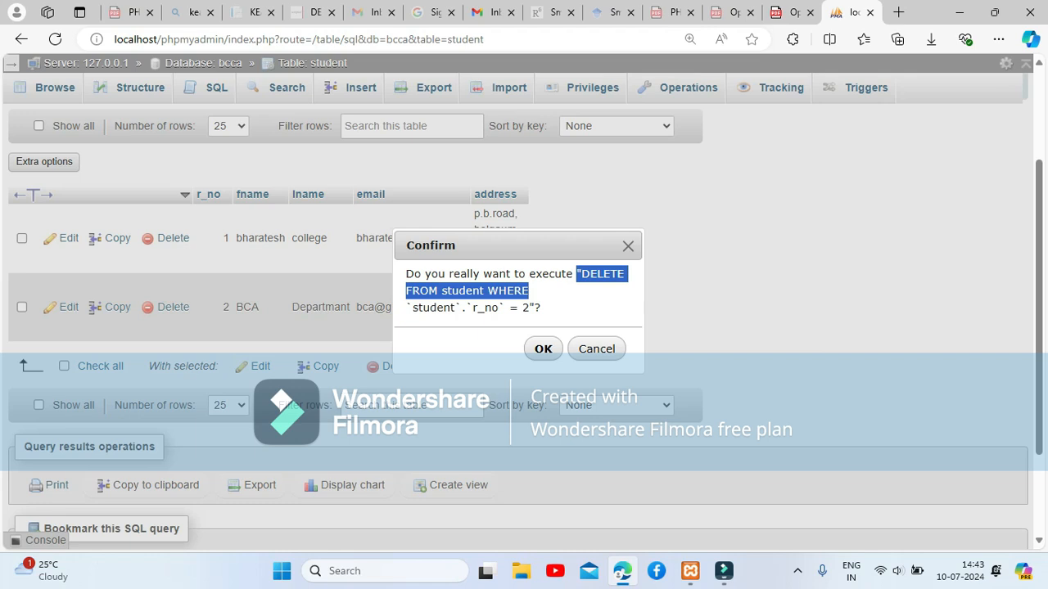
left_click_drag(529, 290, 535, 307)
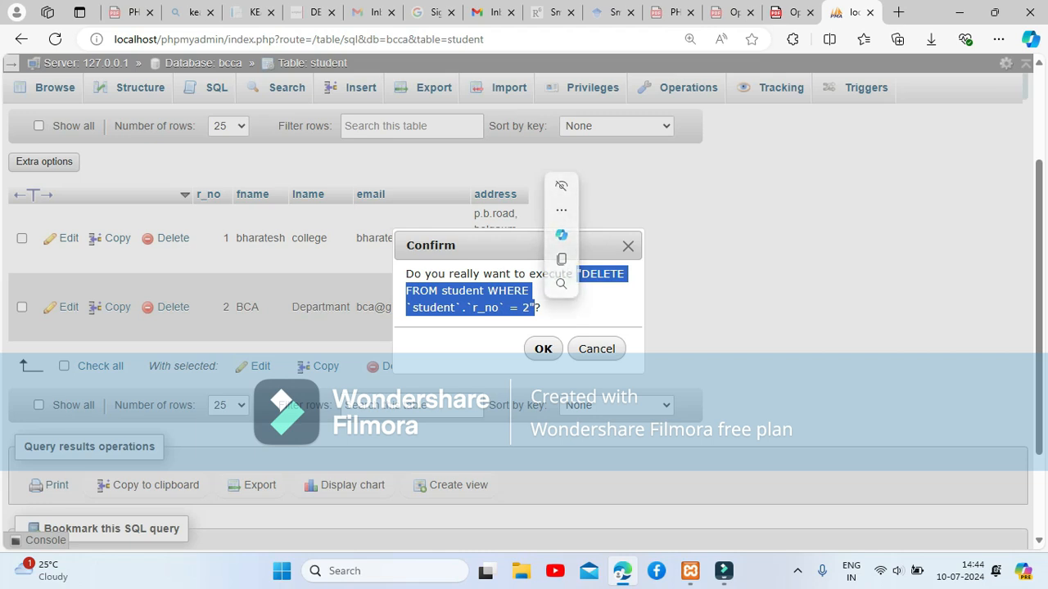
key("Return")
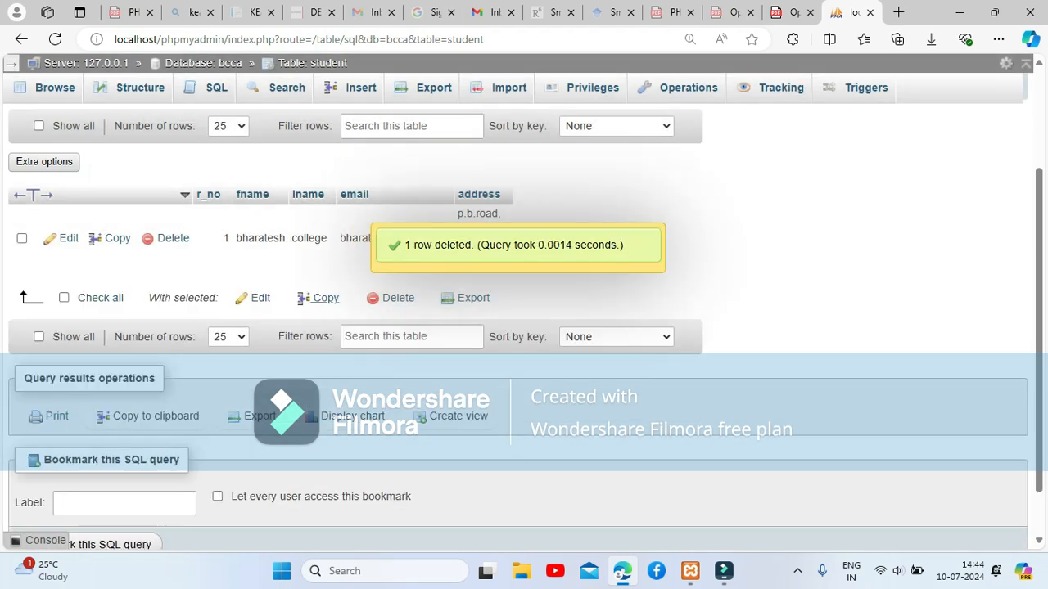